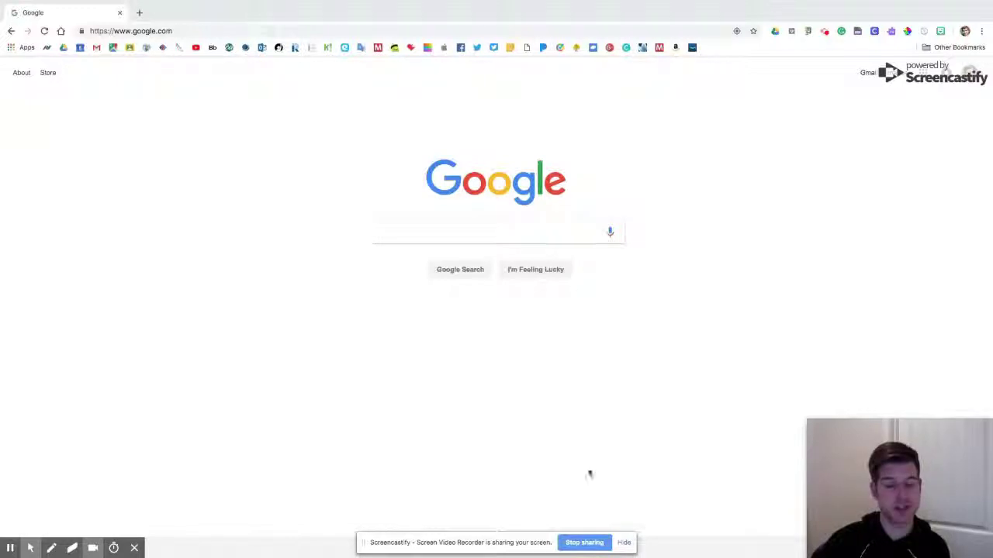
# Go to the n2y website and sign in to the teacher account with the saved credentials
pyautogui.click(624, 543)
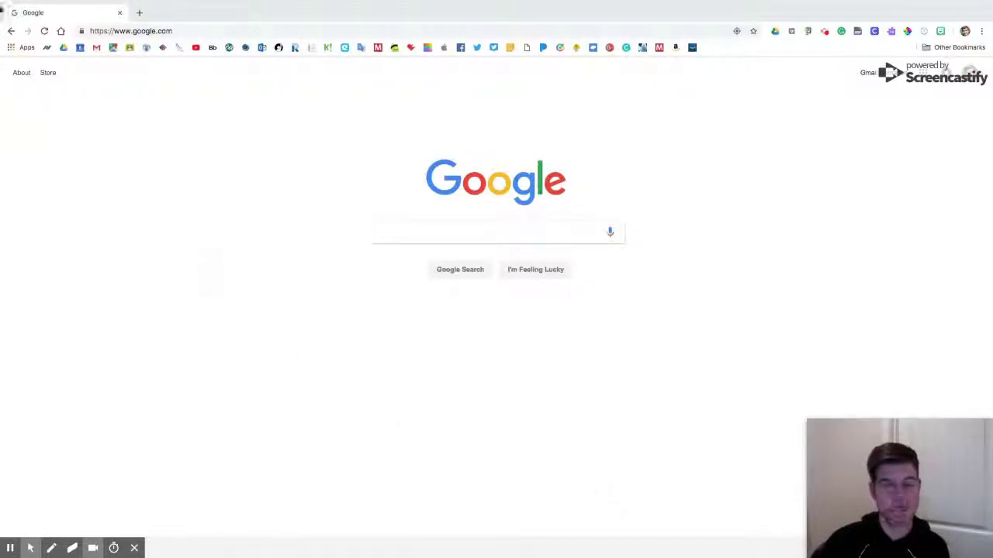
pyautogui.click(146, 48)
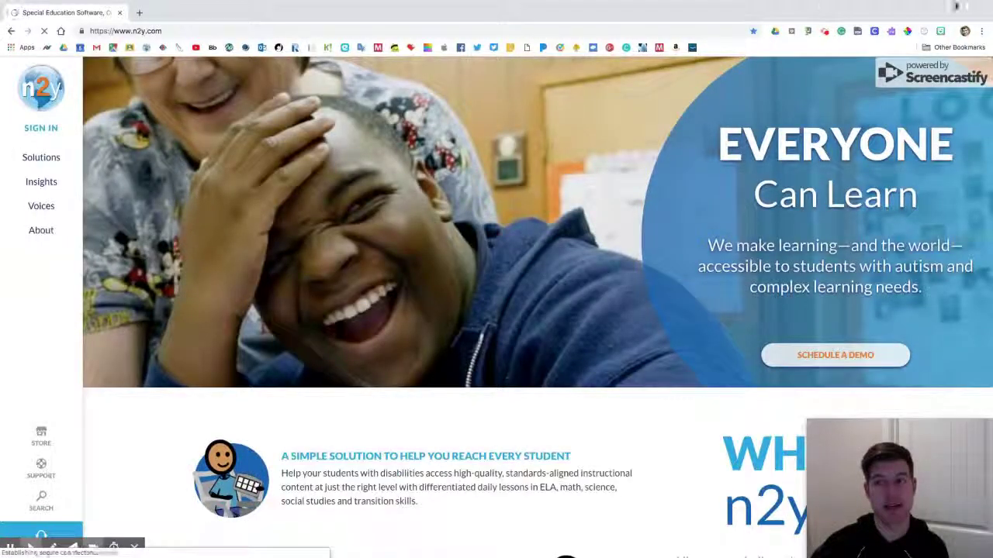
pyautogui.click(48, 132)
pyautogui.click(417, 231)
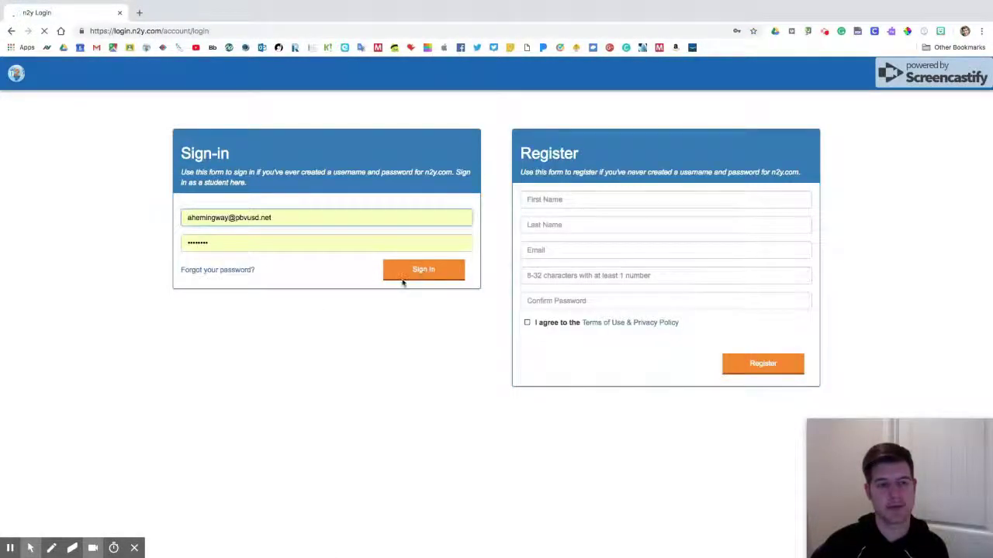
pyautogui.click(406, 273)
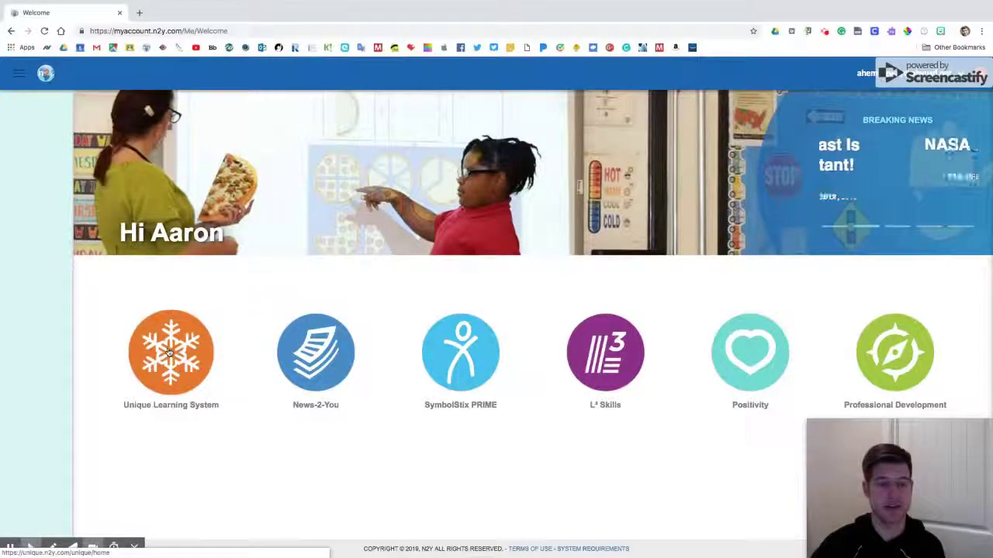
# Open Unique Learning System and turn off the Show class schedule option in In Class Actions
pyautogui.click(169, 352)
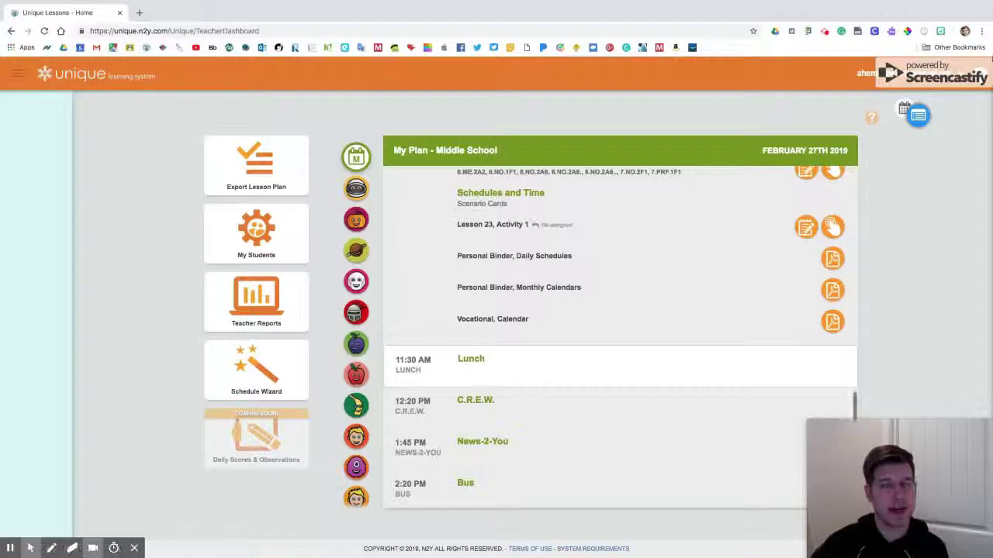
pyautogui.click(918, 115)
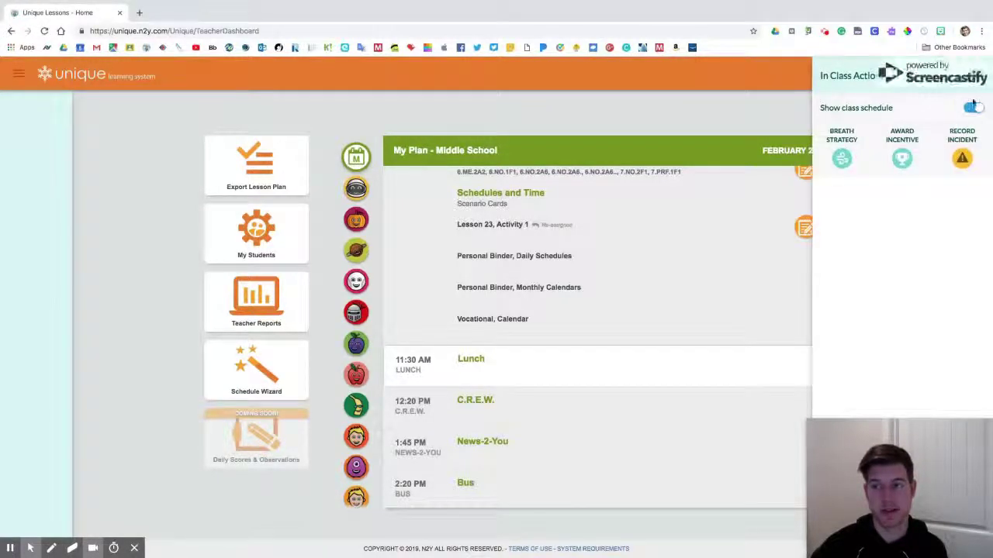
pyautogui.click(972, 108)
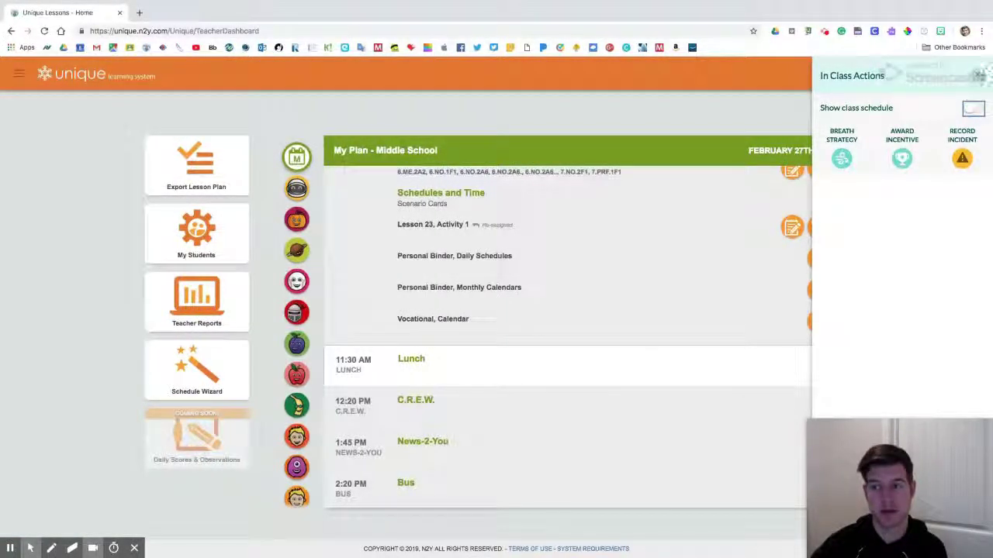
pyautogui.click(979, 75)
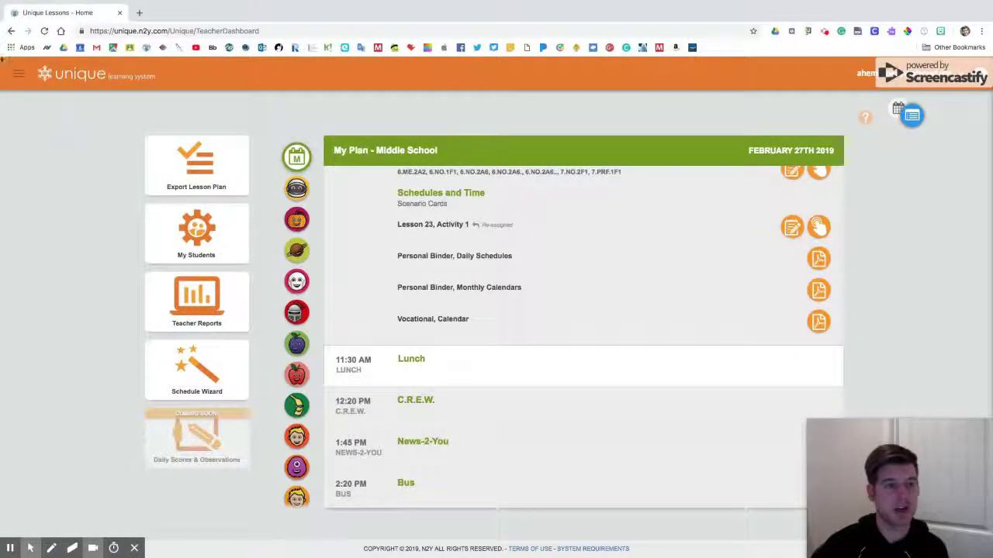
# Open the Monthly Lessons page of Unique Learning System
pyautogui.click(18, 75)
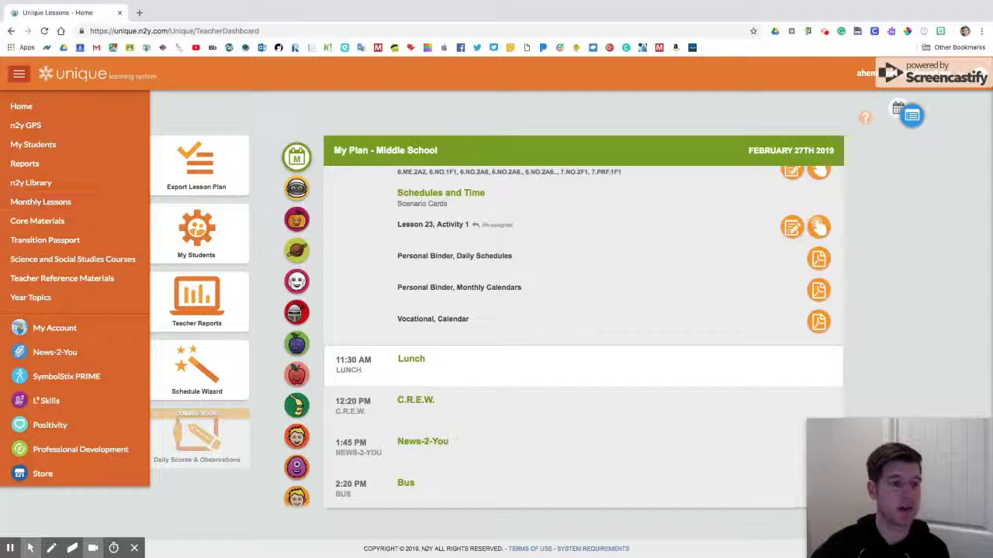
pyautogui.click(18, 74)
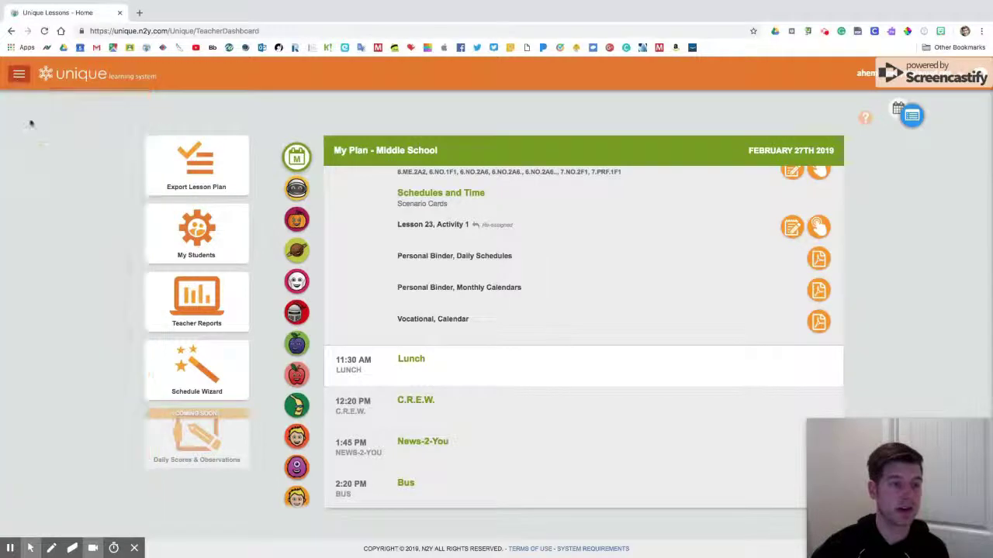
pyautogui.click(19, 78)
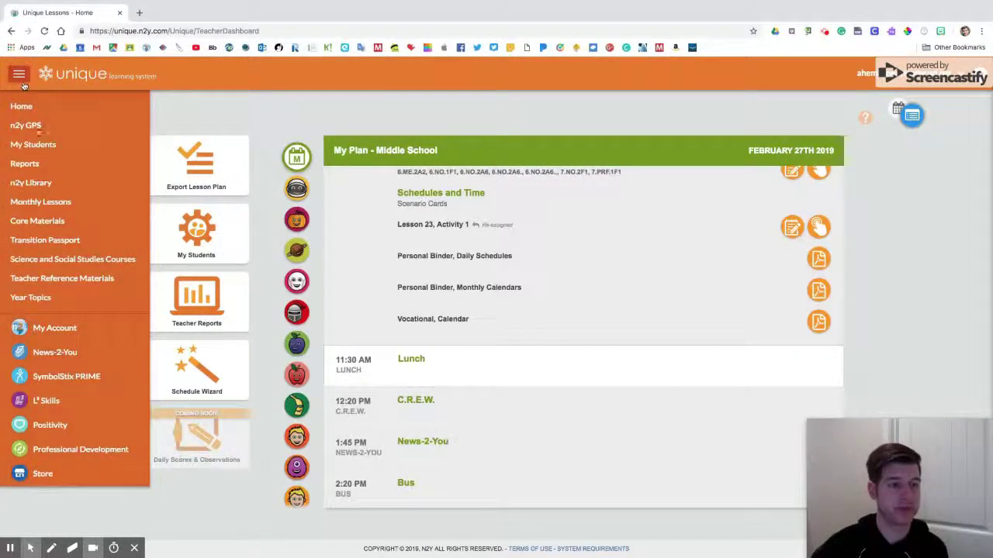
pyautogui.click(47, 203)
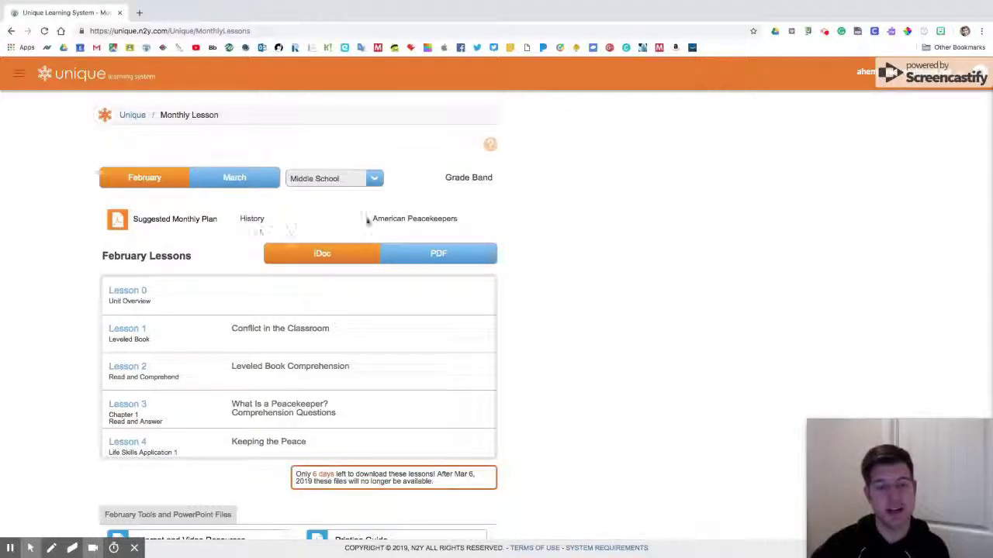
# Switch the February middle school lessons to PDF format and open Lesson 9, Jackie Robinson
pyautogui.click(486, 214)
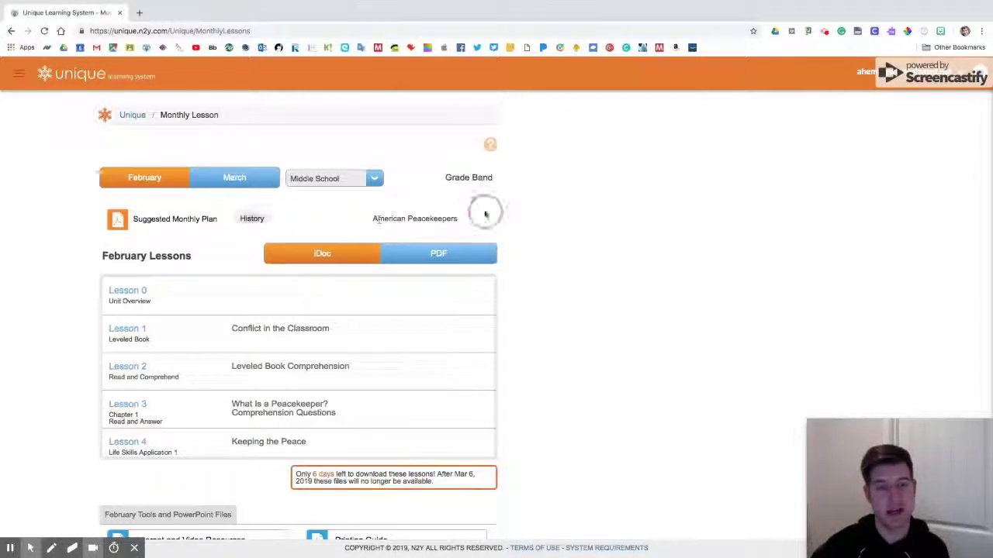
pyautogui.click(427, 231)
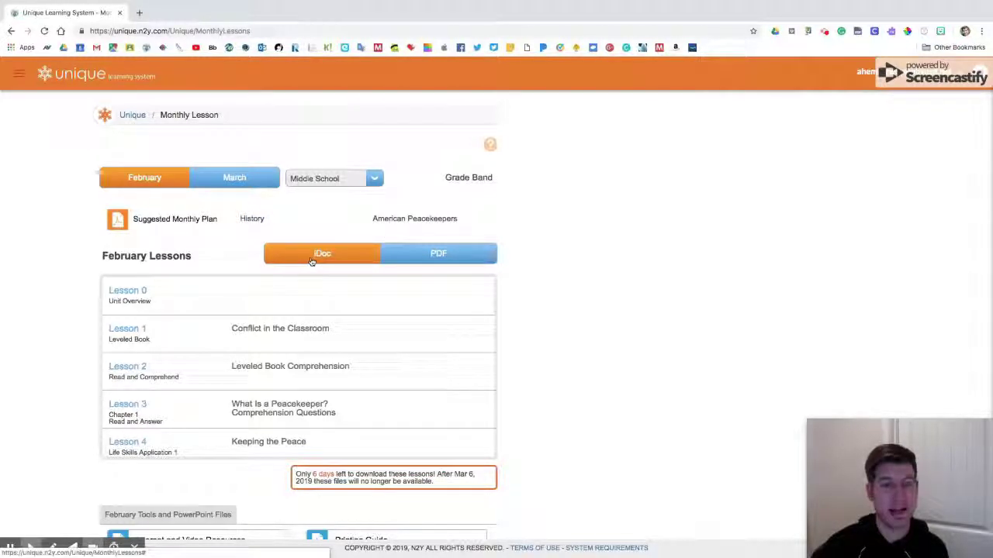
pyautogui.click(439, 256)
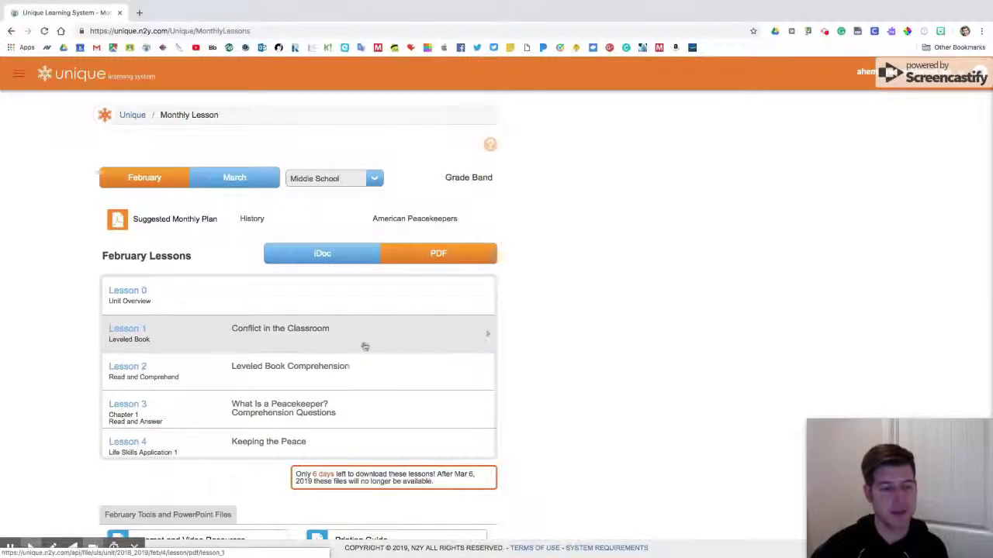
pyautogui.scroll(-3, 321, 403)
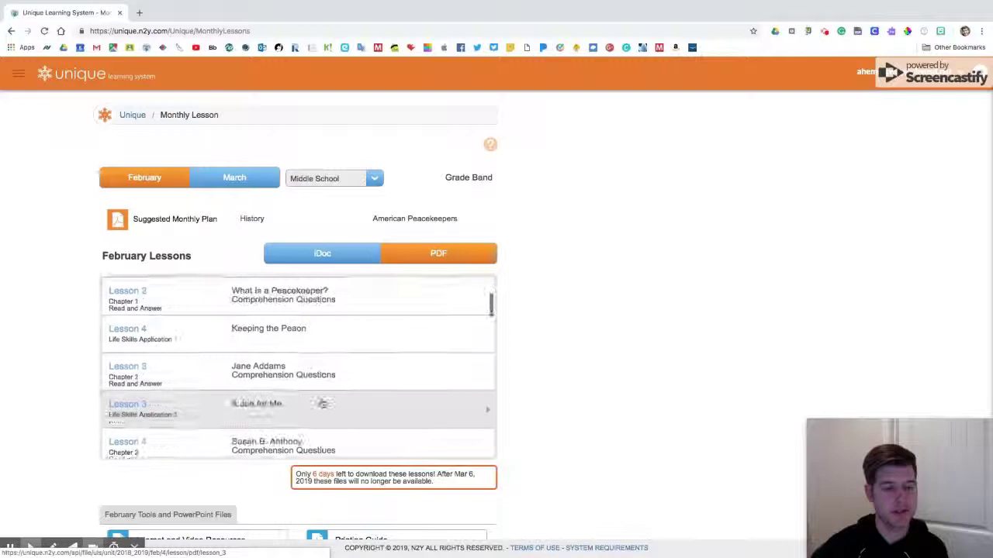
pyautogui.scroll(-6, 321, 403)
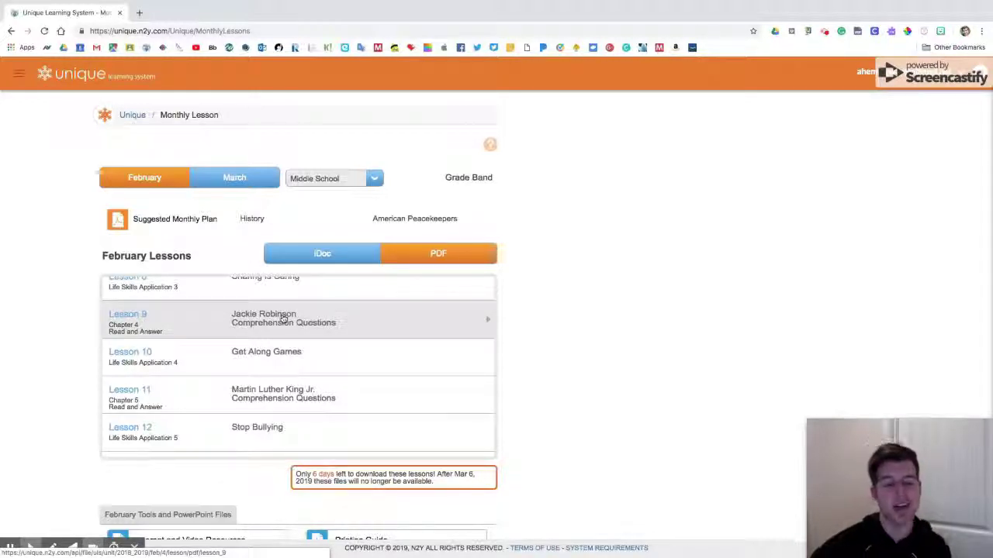
pyautogui.click(284, 320)
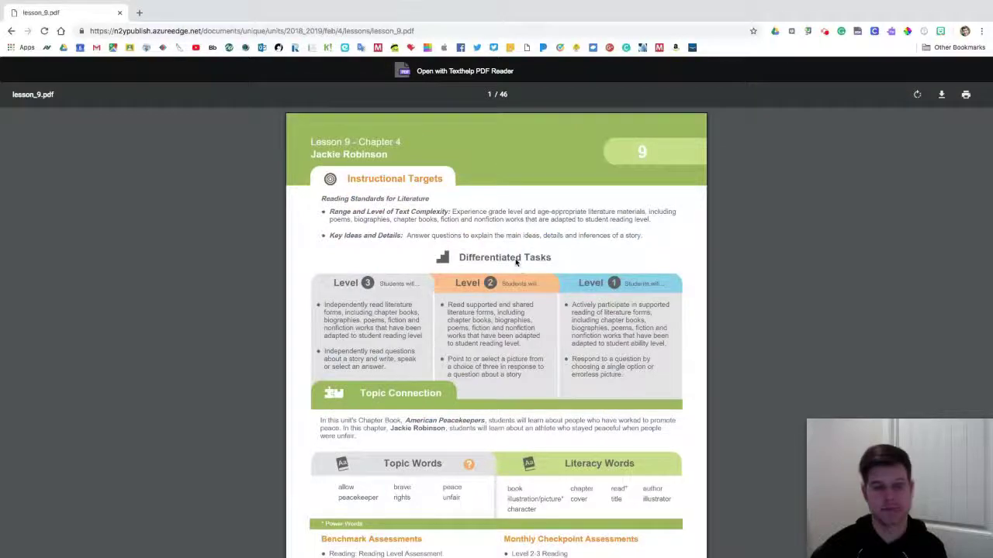
# Examine the Lesson 9 teacher pages and answer key, plus the opening pages of the Jackie Robinson chapter
pyautogui.scroll(-10, 563, 336)
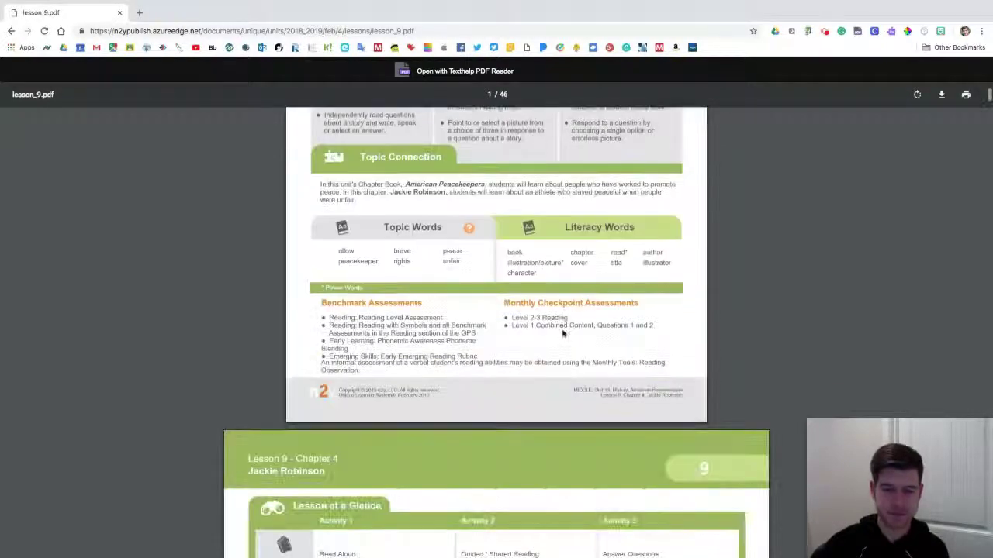
pyautogui.scroll(-20, 564, 337)
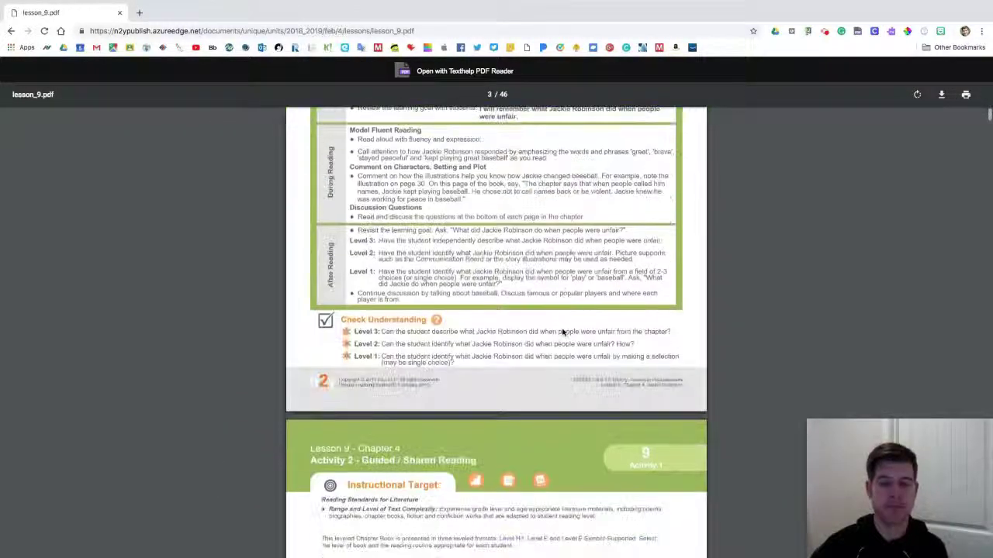
pyautogui.scroll(-20, 564, 334)
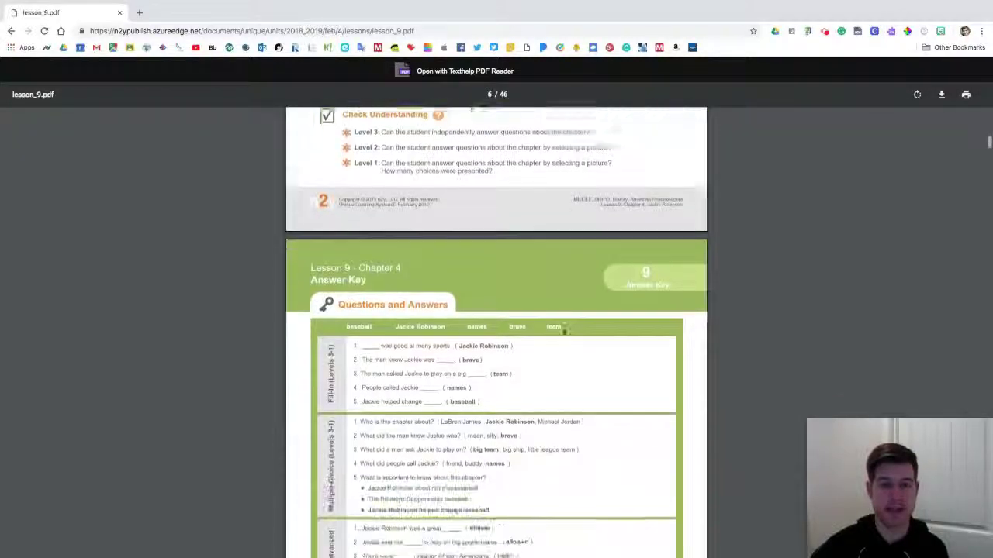
pyautogui.scroll(-5, 564, 335)
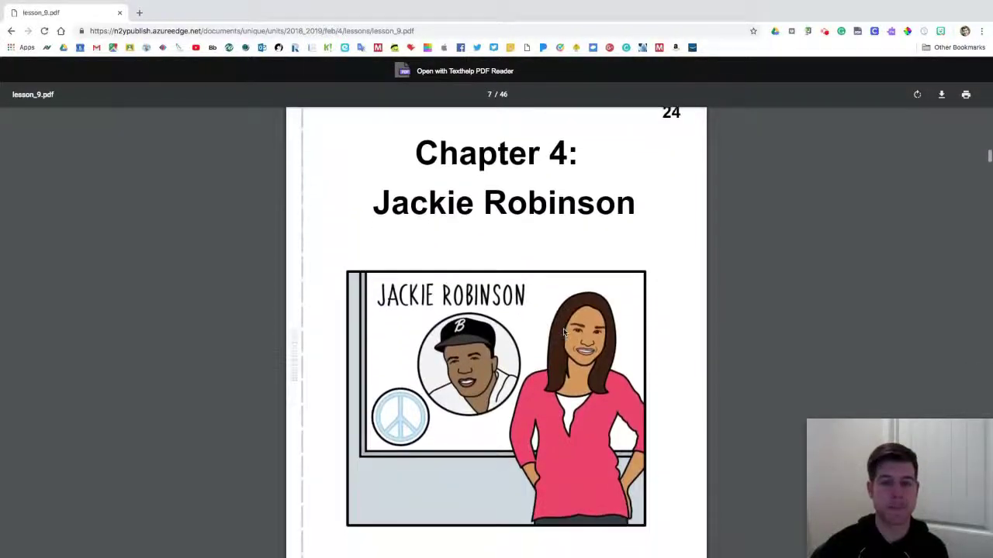
pyautogui.scroll(1, 564, 333)
pyautogui.scroll(-2, 564, 333)
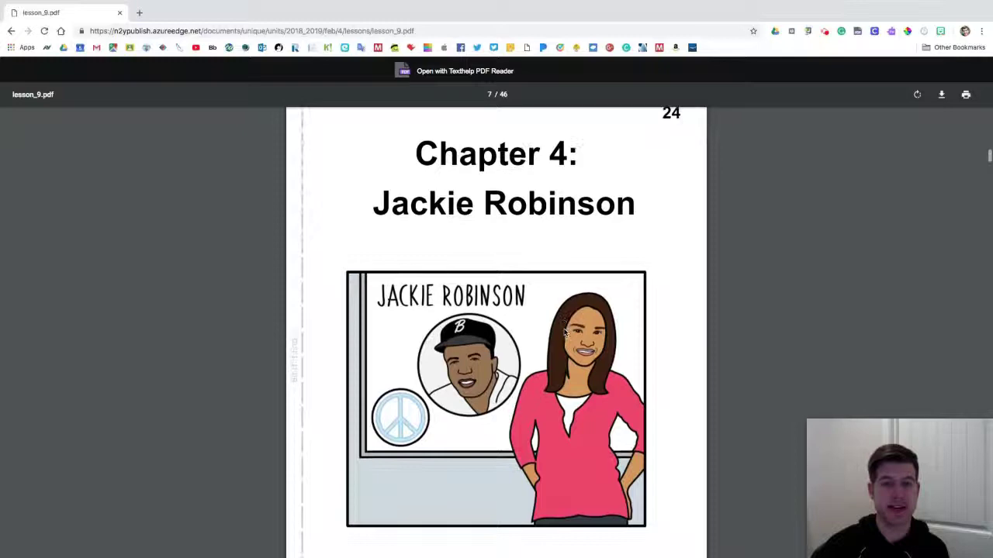
pyautogui.scroll(2, 564, 333)
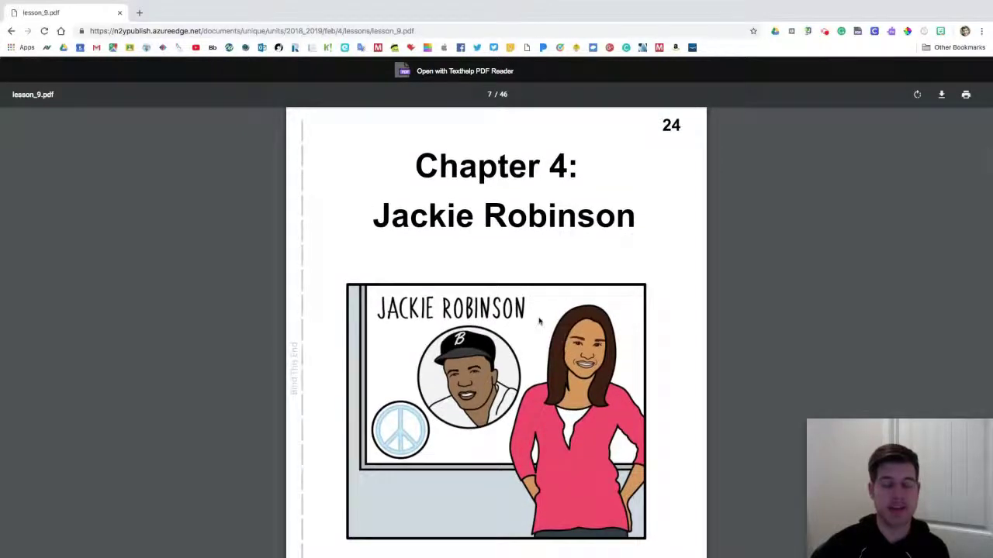
pyautogui.scroll(-20, 539, 321)
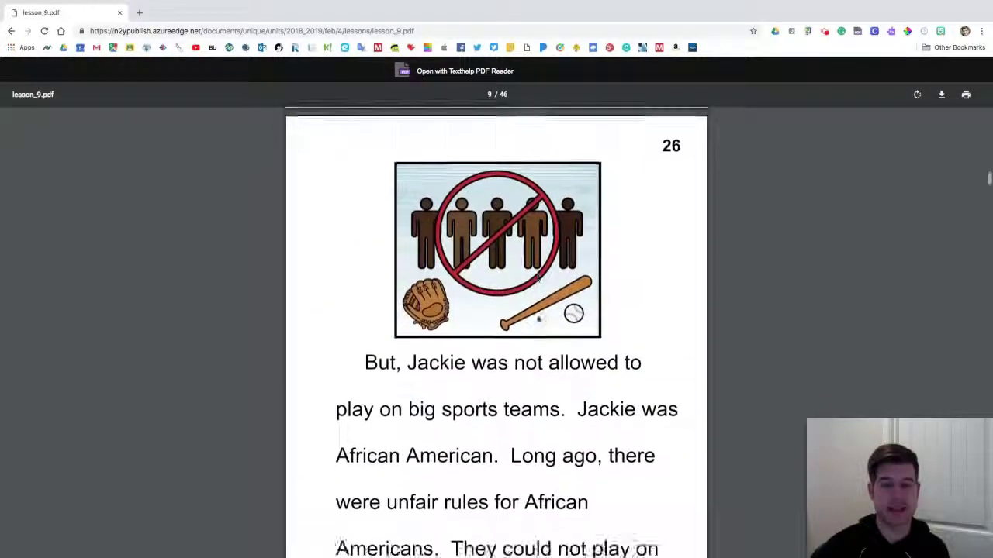
pyautogui.scroll(-5, 538, 277)
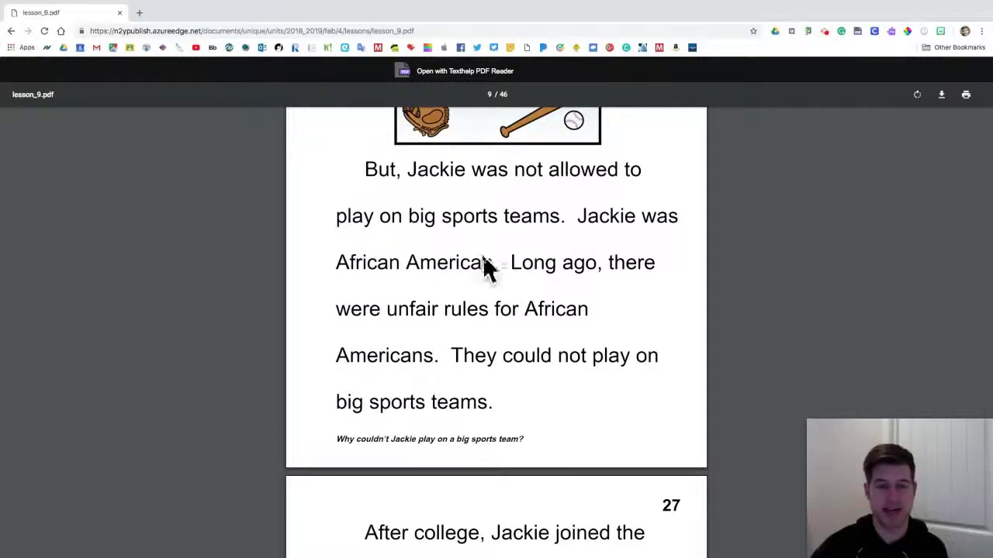
pyautogui.scroll(20, 481, 247)
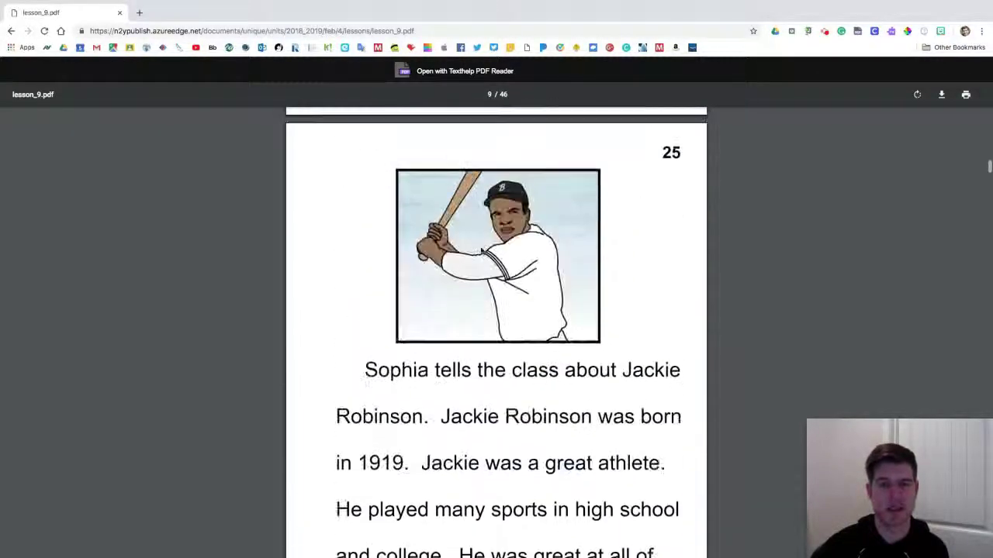
pyautogui.scroll(5, 481, 251)
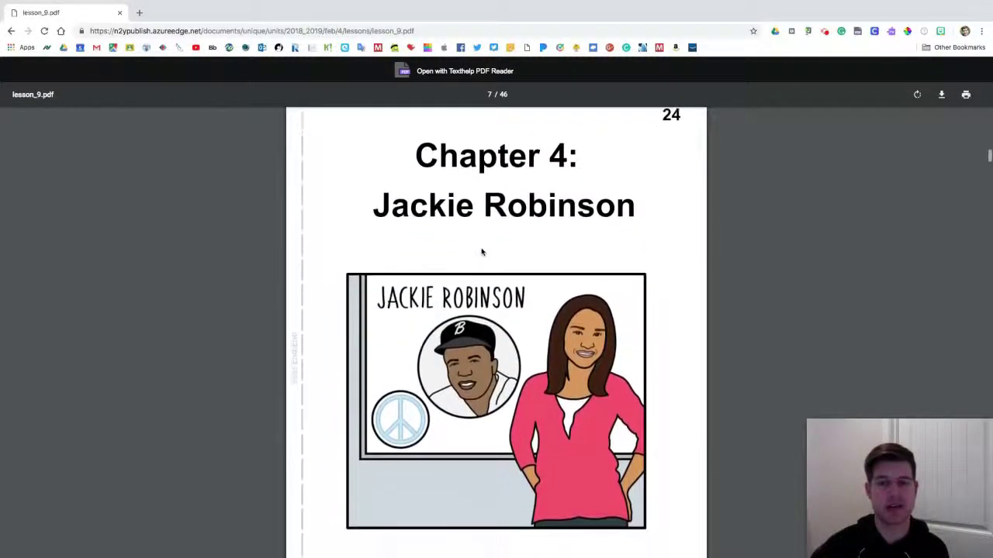
pyautogui.scroll(-1, 481, 251)
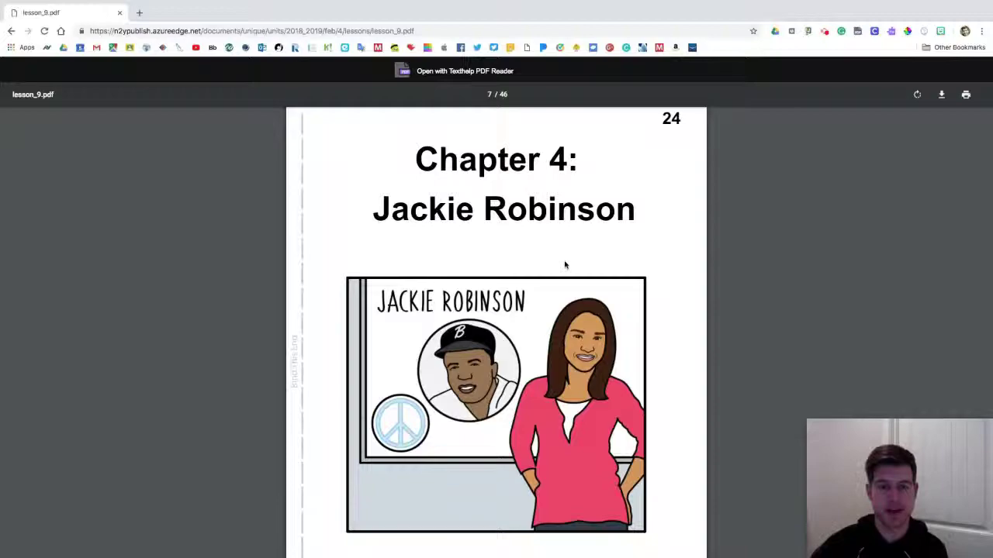
# Look through Chapter 4 of the lesson PDF from its title page to the final story page numbered 31
pyautogui.scroll(-13, 565, 265)
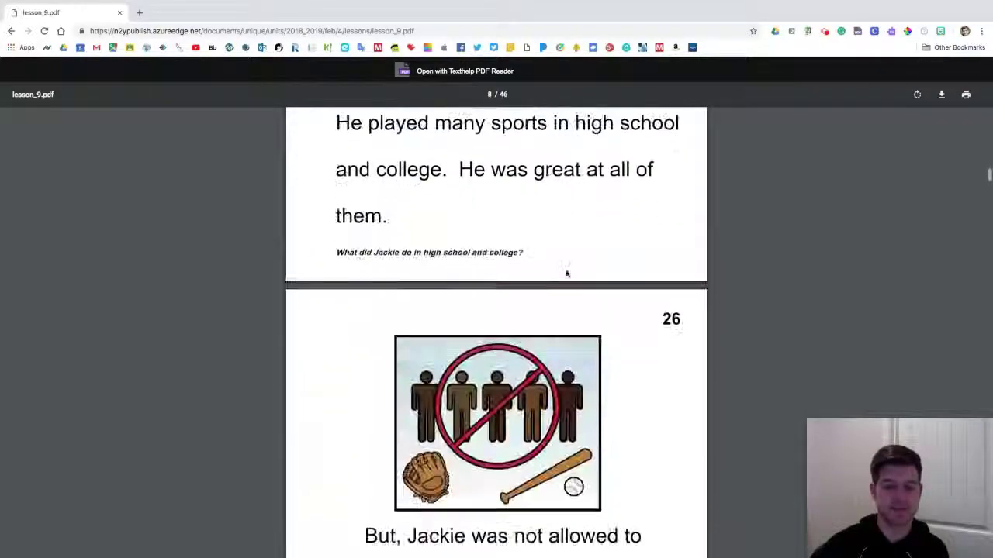
pyautogui.scroll(-20, 566, 273)
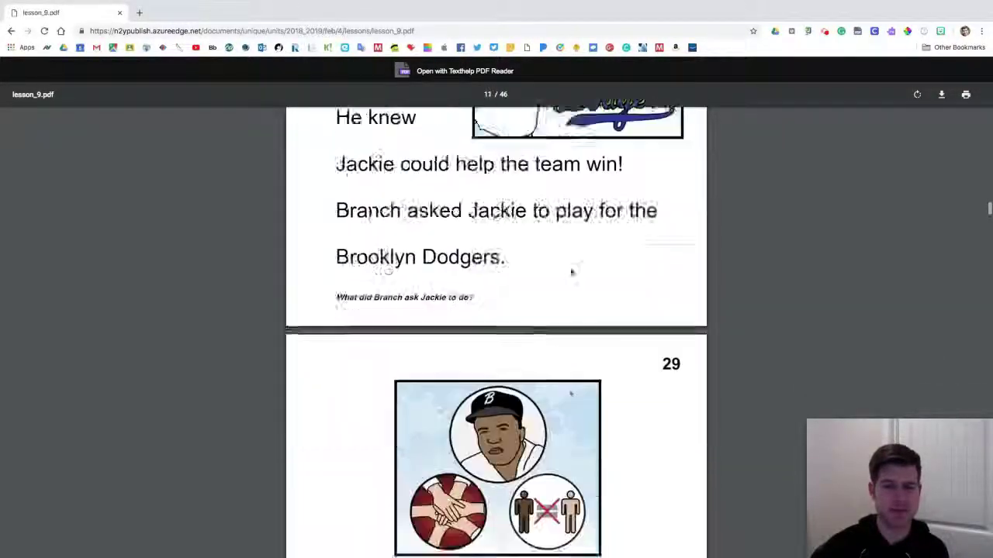
pyautogui.scroll(-15, 571, 273)
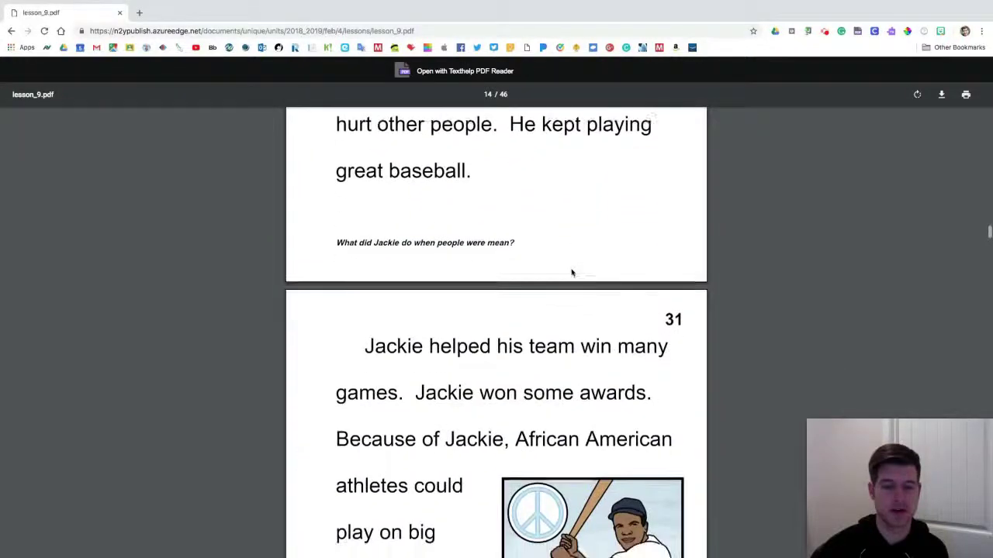
pyautogui.scroll(-7, 571, 272)
pyautogui.scroll(3, 566, 276)
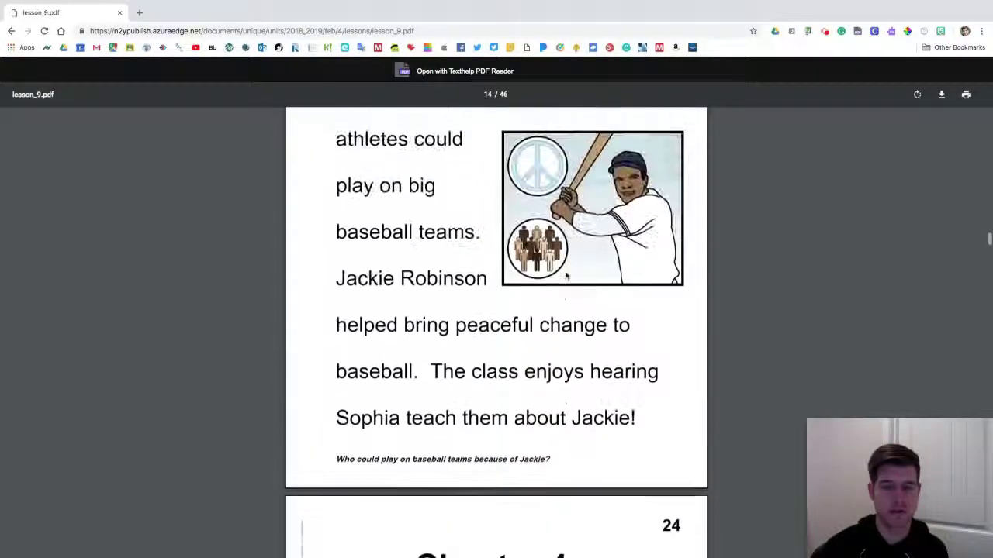
pyautogui.scroll(2, 566, 276)
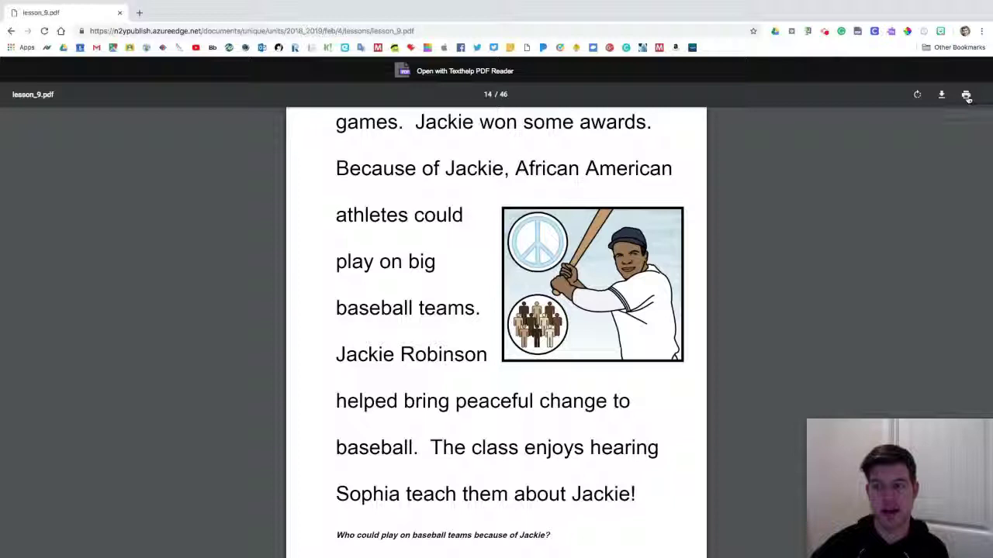
# Start printing the lesson PDF and set the print destination to Save to Google Drive
pyautogui.click(967, 95)
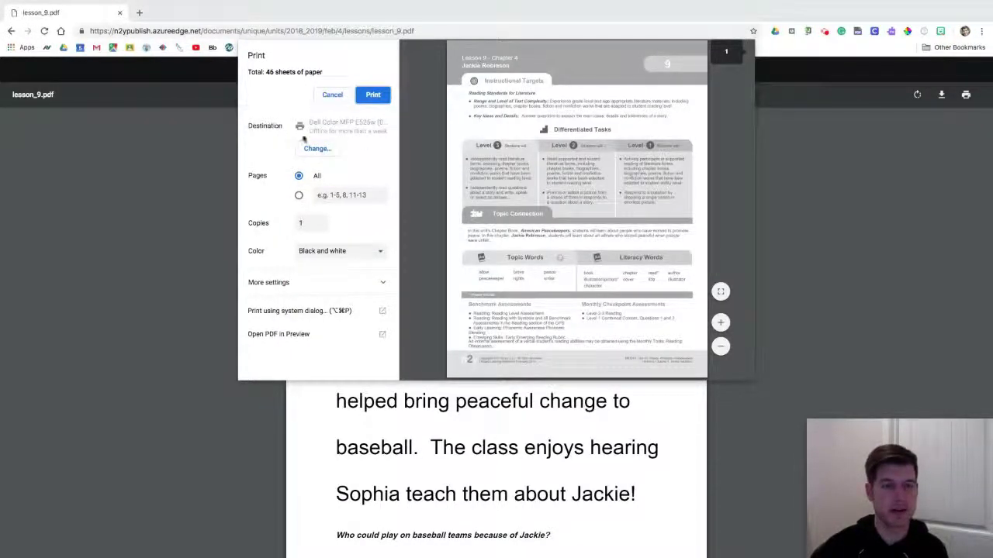
pyautogui.click(324, 150)
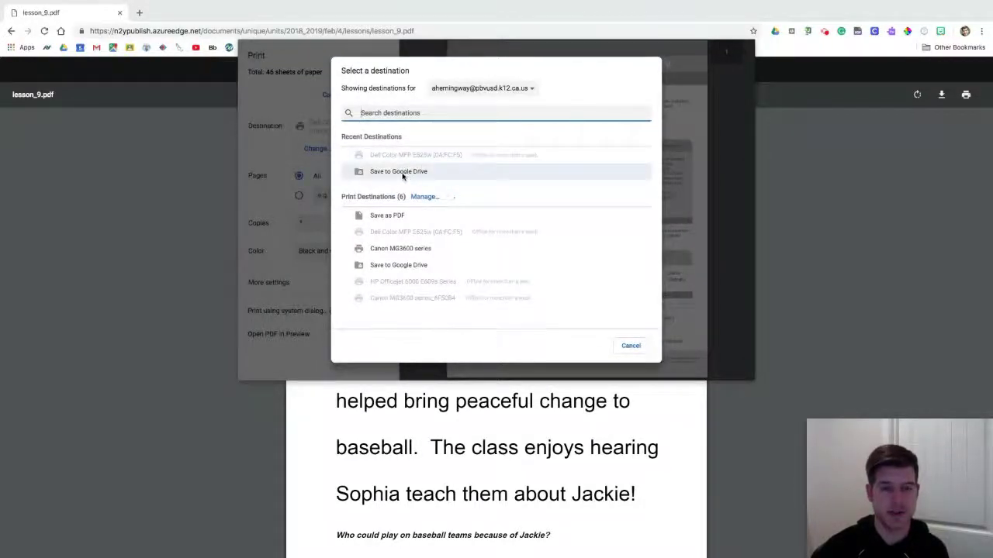
pyautogui.click(401, 172)
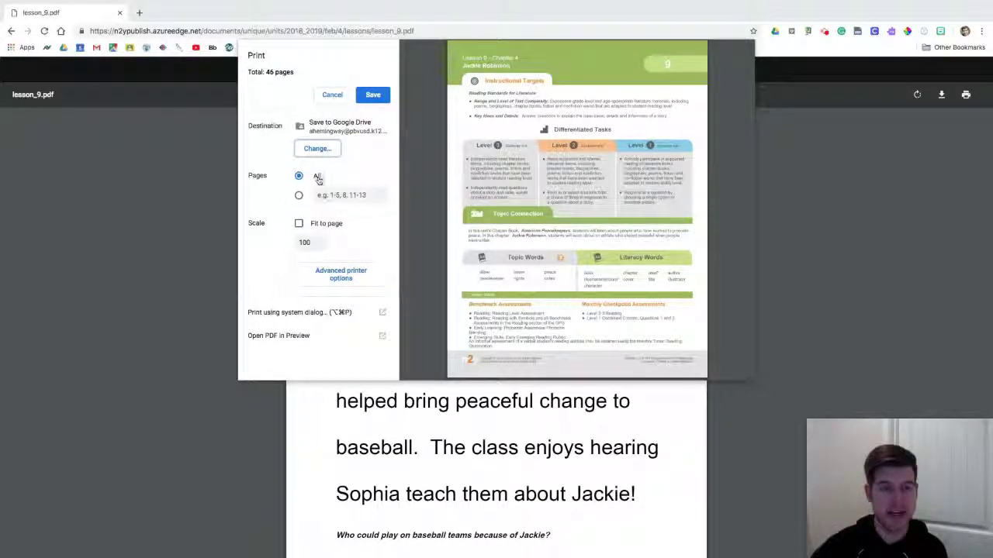
# Limit the print range to pages 7-14, review the chapter pages in the preview, and save them to Google Drive
pyautogui.click(298, 195)
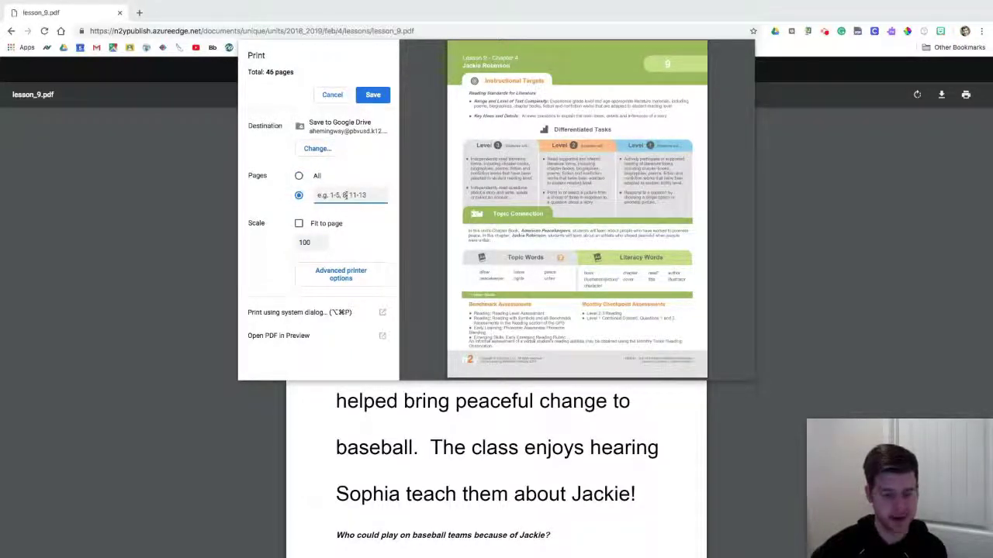
pyautogui.write('7-')
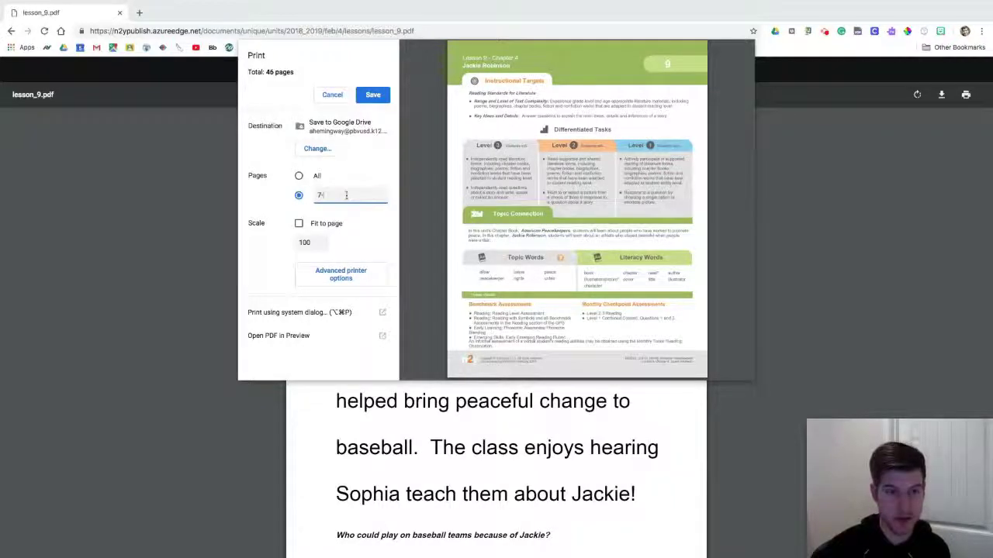
pyautogui.write('14')
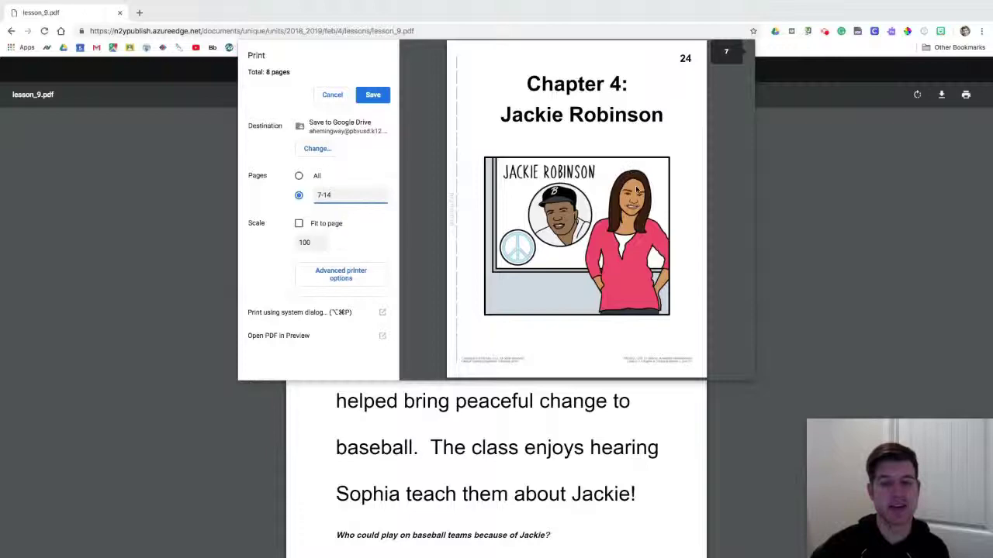
pyautogui.scroll(-15, 636, 190)
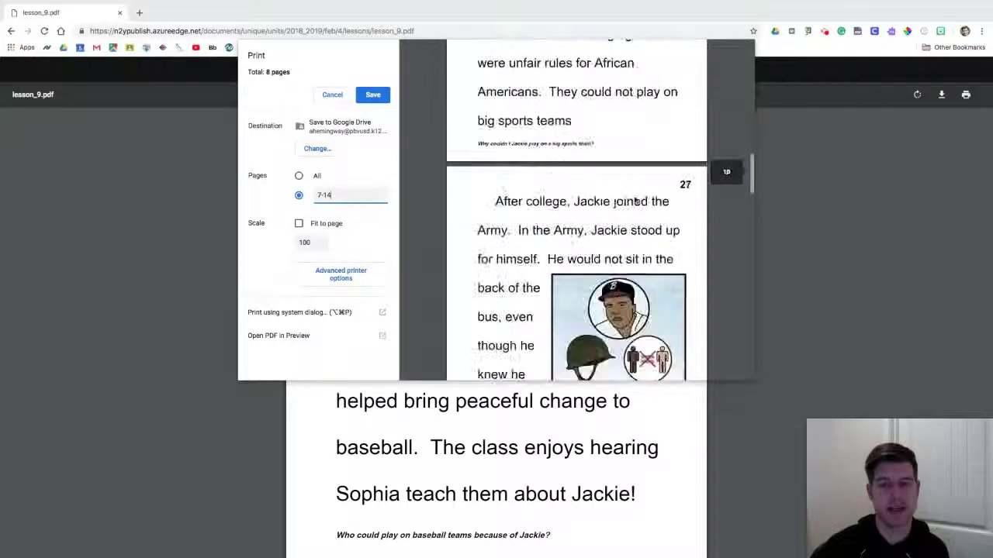
pyautogui.scroll(-20, 636, 200)
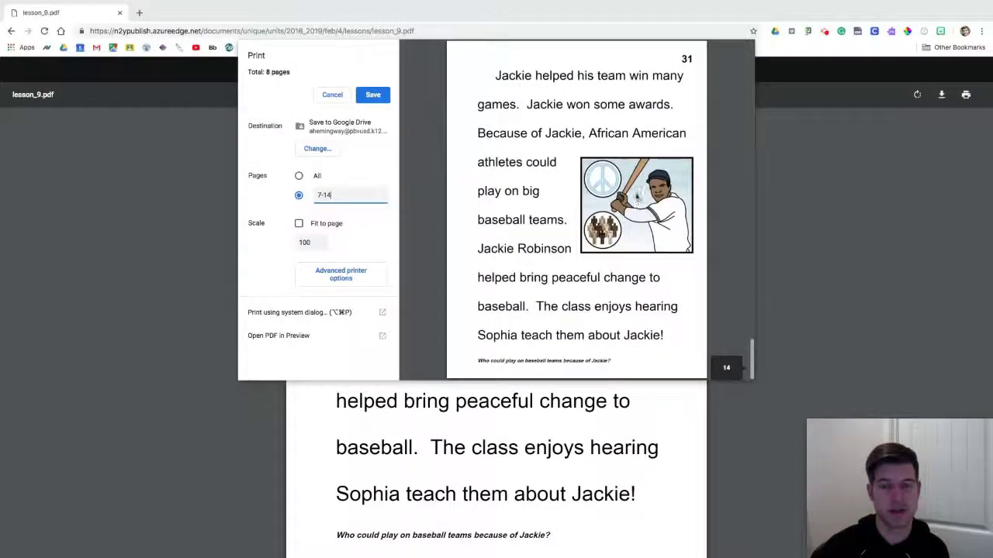
pyautogui.scroll(20, 636, 198)
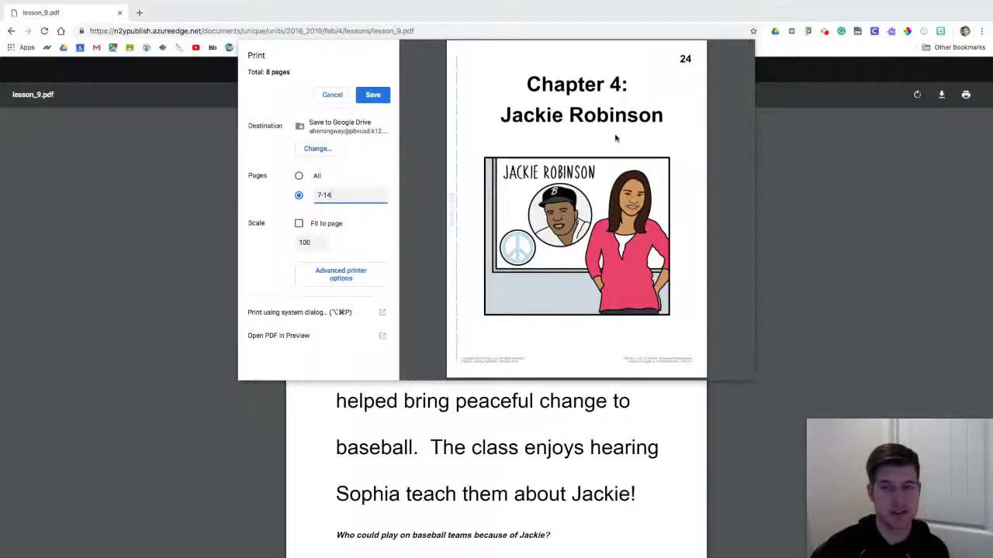
pyautogui.click(374, 95)
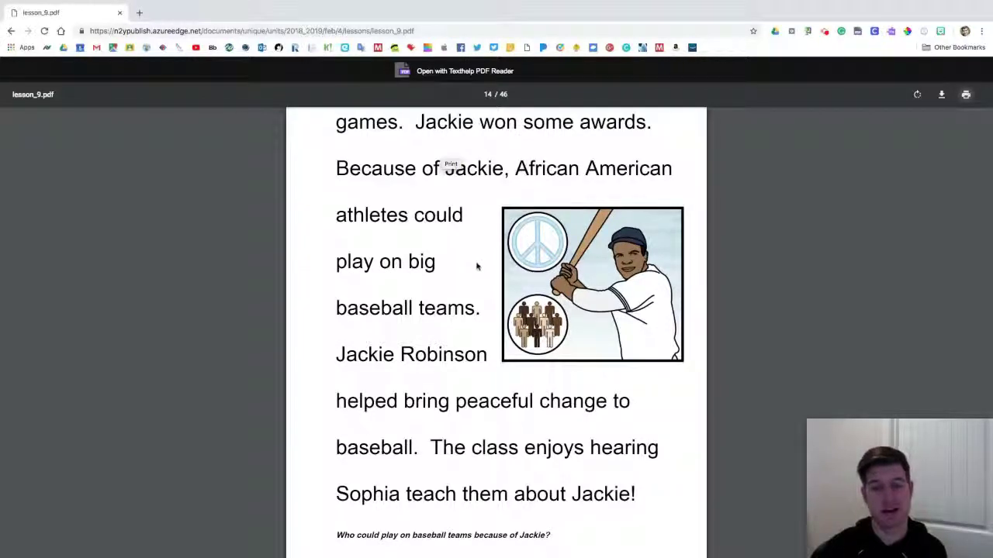
# Look through the simplified-text version of Chapter 4 and locate the title page of the picture-symbol version
pyautogui.scroll(-20, 480, 282)
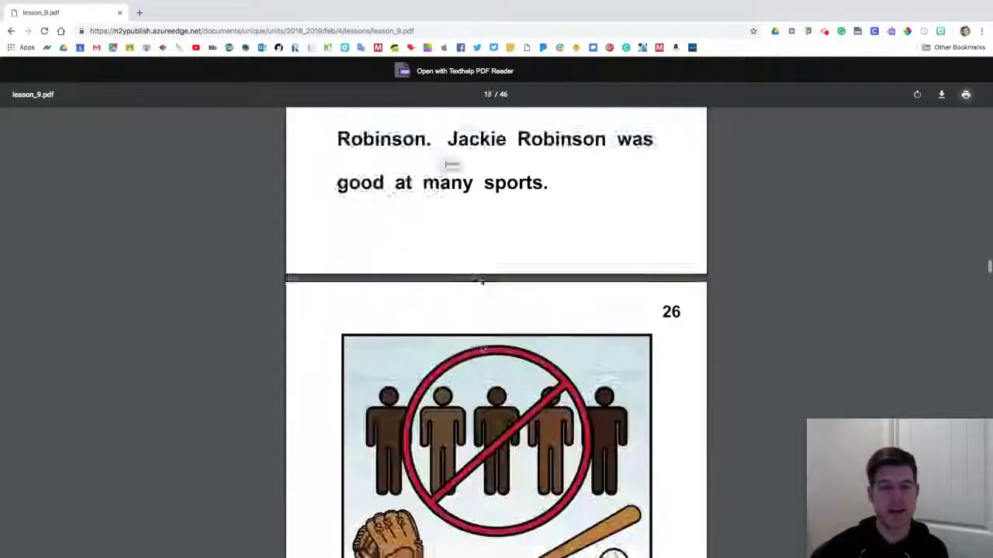
pyautogui.scroll(-15, 470, 276)
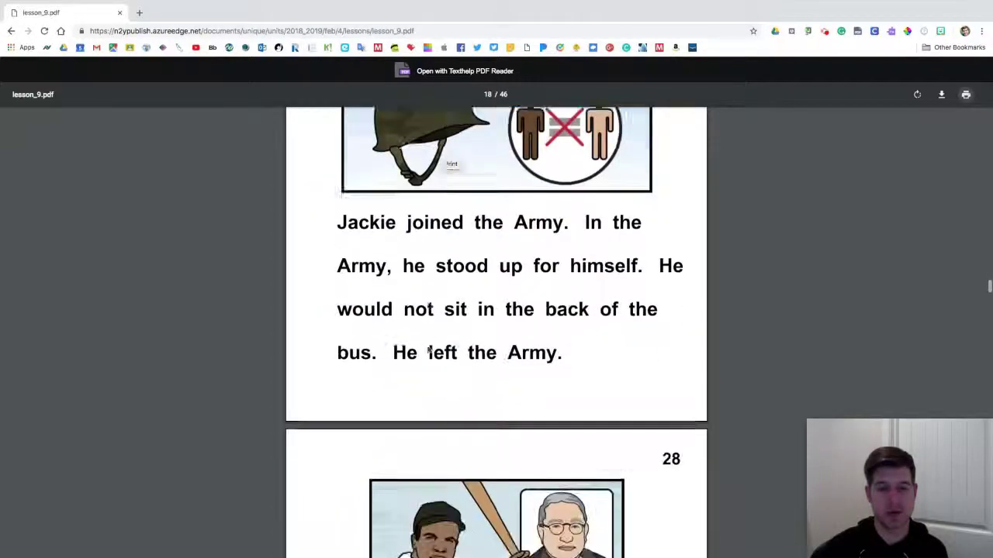
pyautogui.scroll(-15, 428, 350)
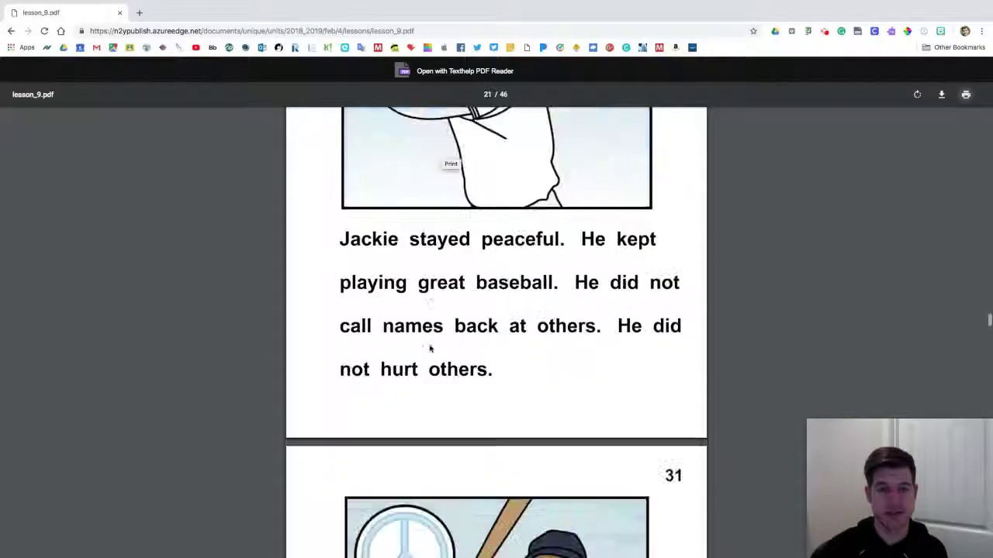
pyautogui.scroll(-12, 431, 350)
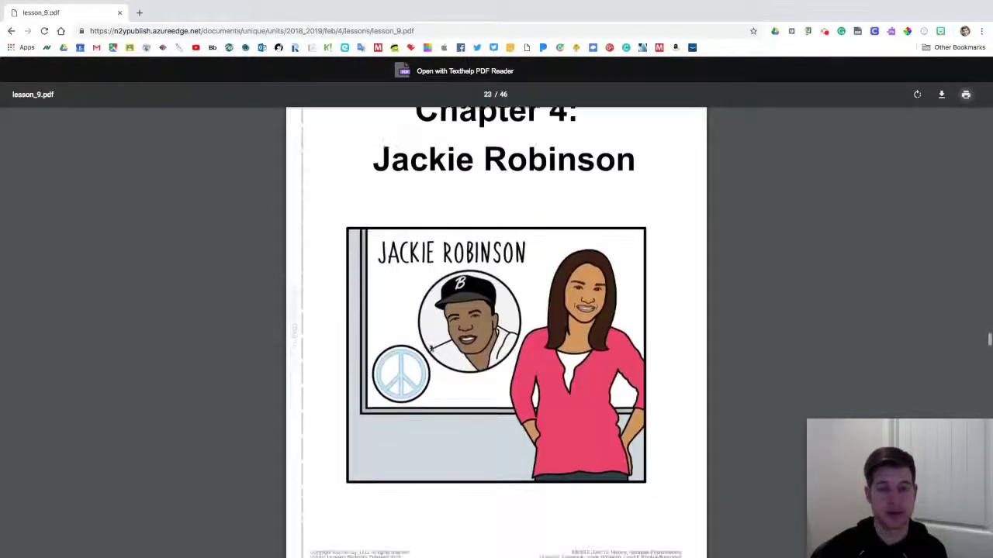
pyautogui.scroll(1, 431, 349)
pyautogui.scroll(-10, 431, 346)
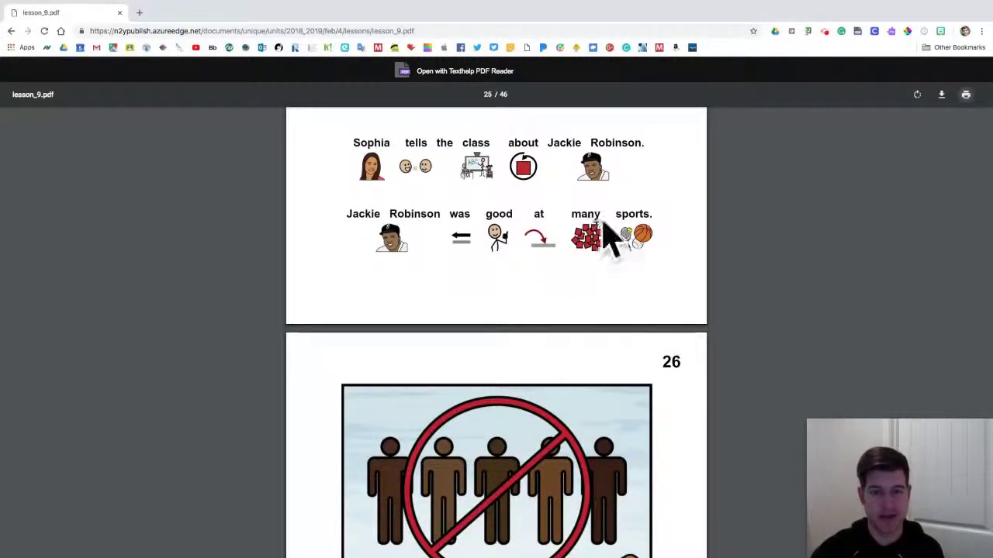
pyautogui.scroll(10, 519, 269)
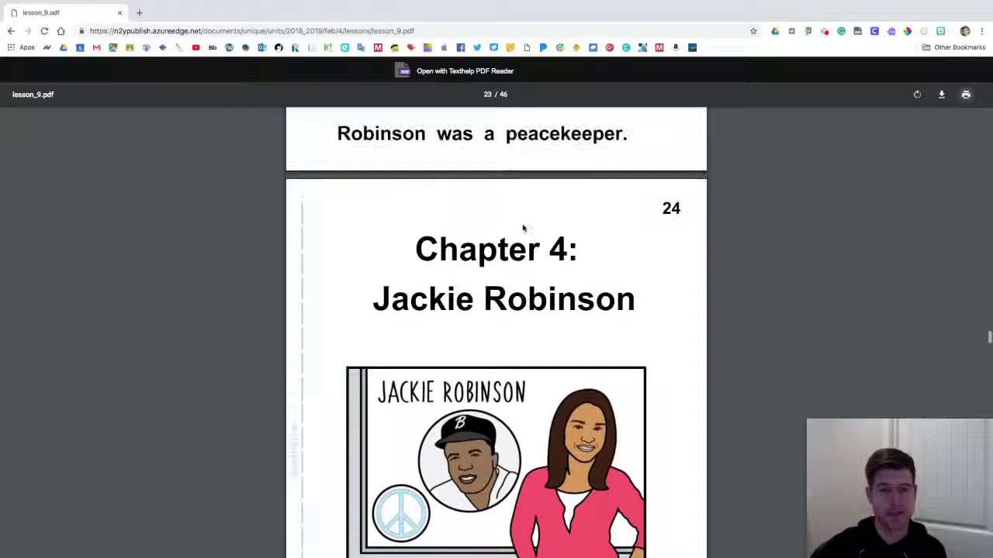
pyautogui.scroll(-1, 522, 226)
pyautogui.scroll(-1, 523, 225)
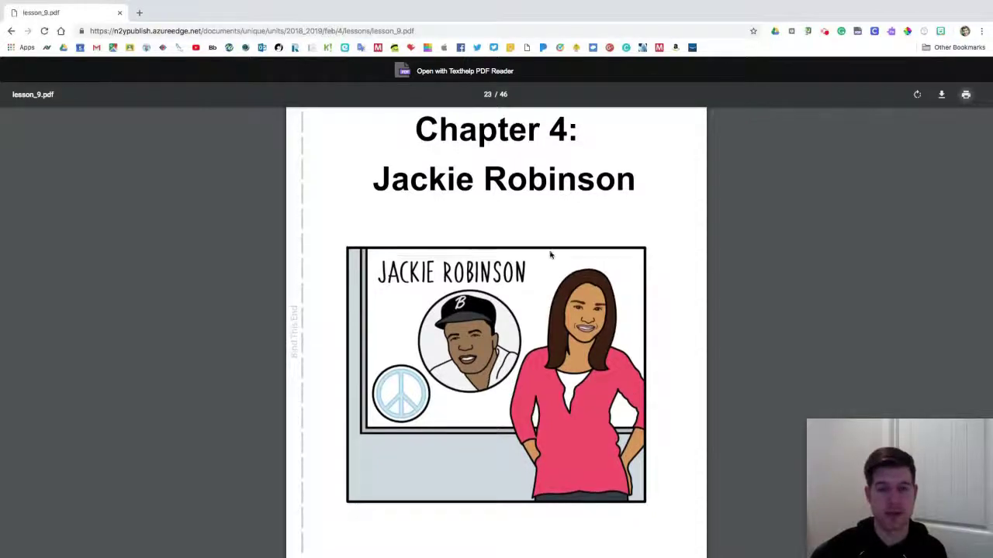
# Look through the picture-symbol version of Chapter 4 to find its final story page before the worksheets
pyautogui.scroll(-15, 548, 249)
pyautogui.scroll(-20, 558, 256)
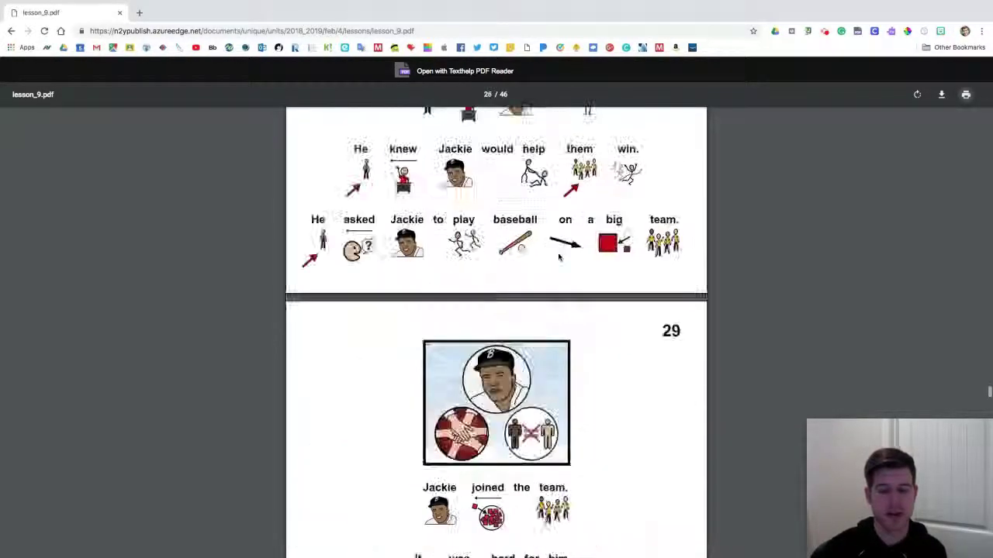
pyautogui.scroll(-5, 559, 257)
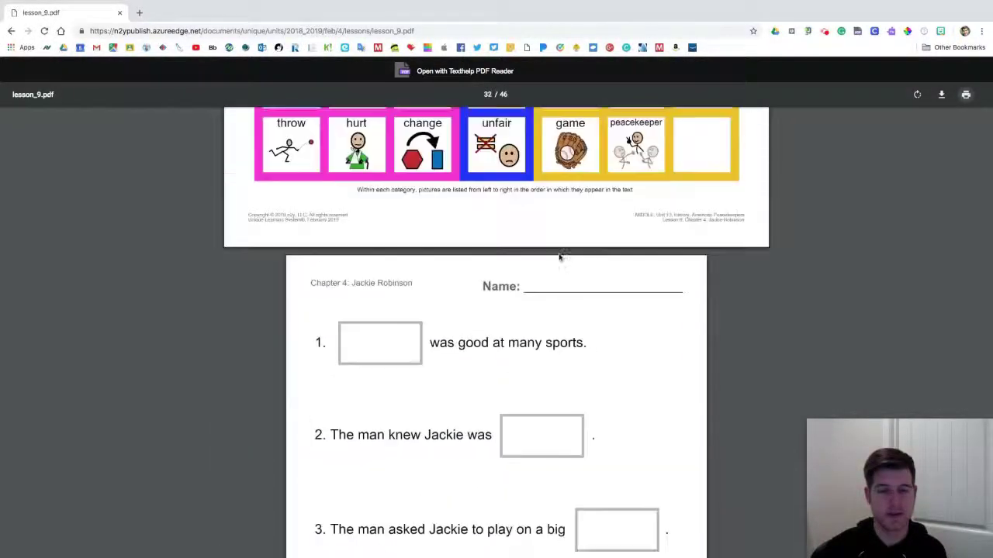
pyautogui.scroll(12, 558, 258)
pyautogui.scroll(1, 558, 257)
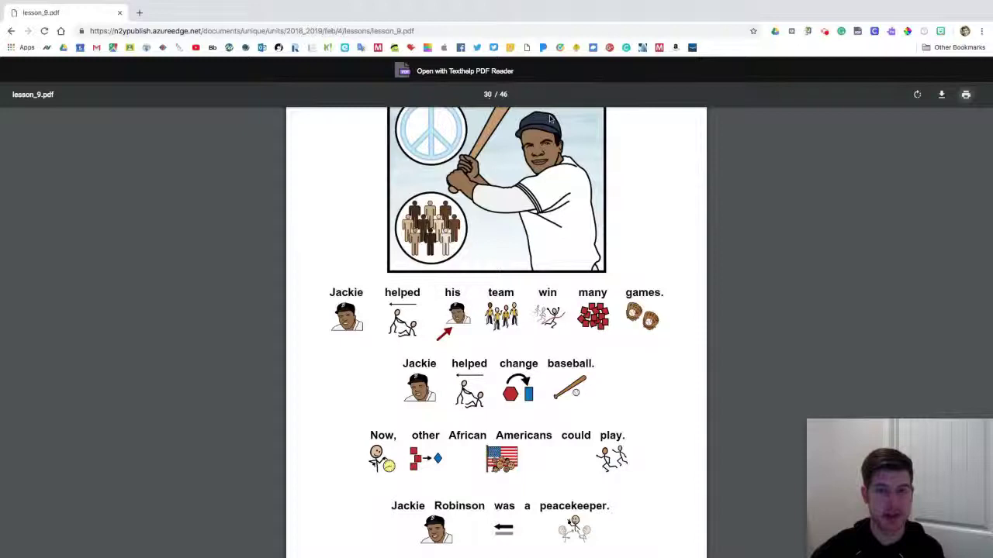
# Print only pages 23-30 of the lesson PDF to Google Drive, reviewing the picture-symbol pages in the preview before saving
pyautogui.click(964, 93)
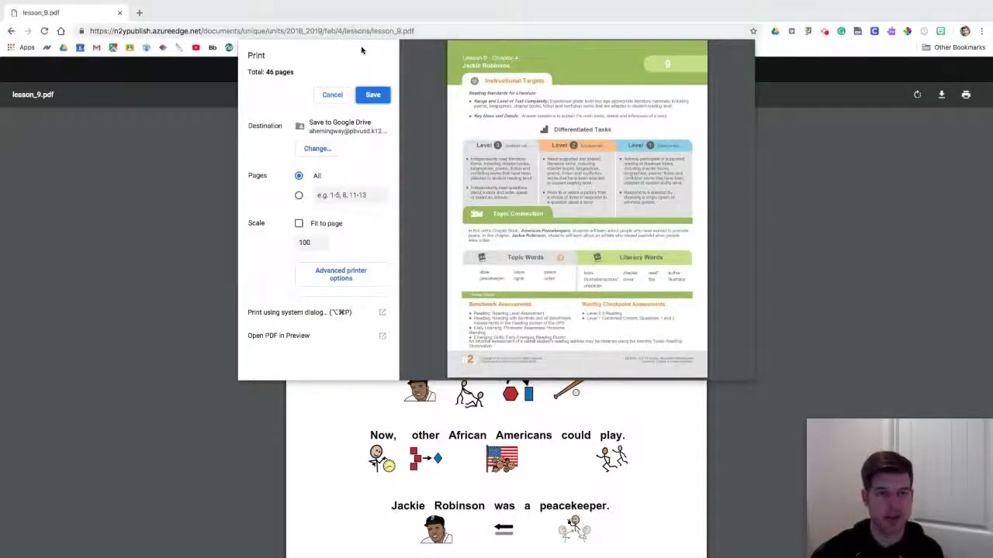
pyautogui.click(332, 95)
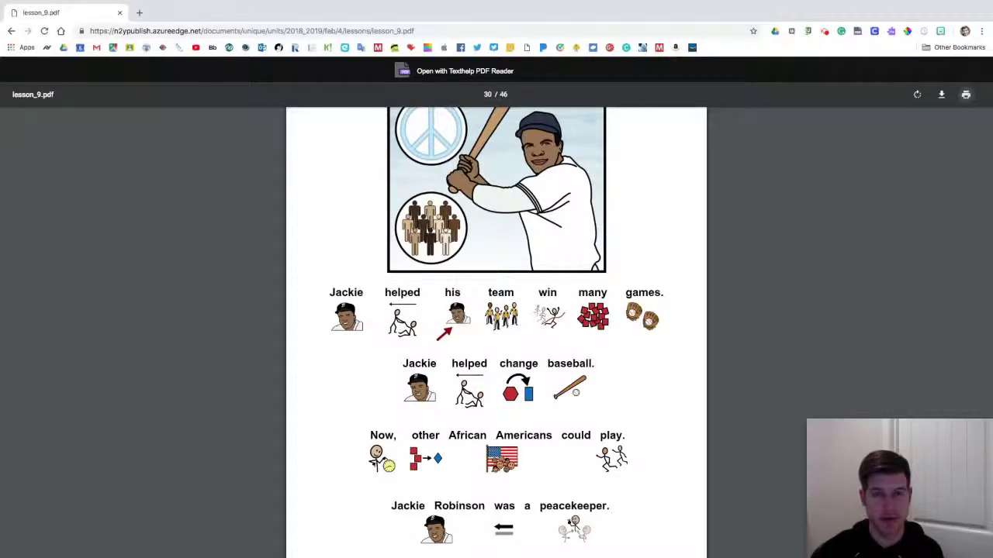
pyautogui.click(967, 97)
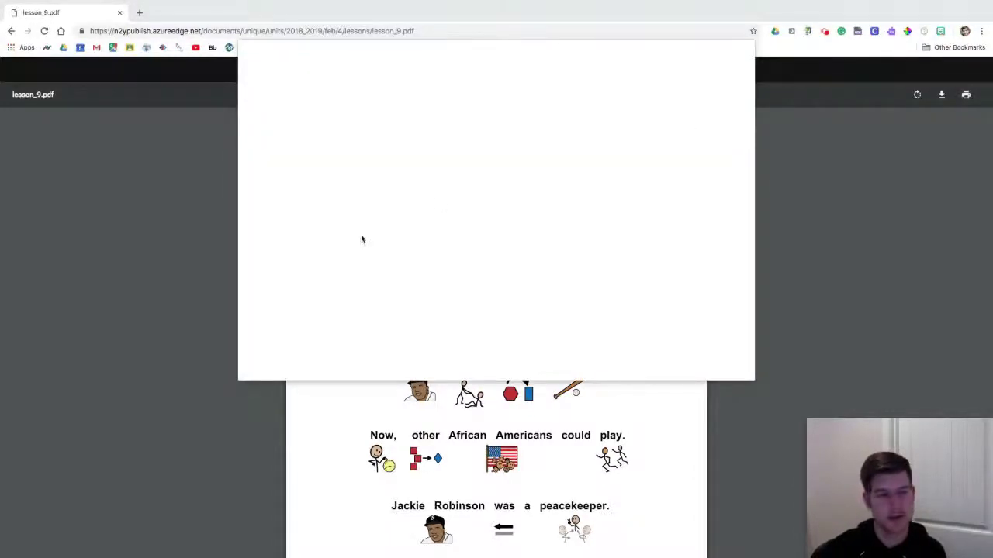
pyautogui.click(332, 196)
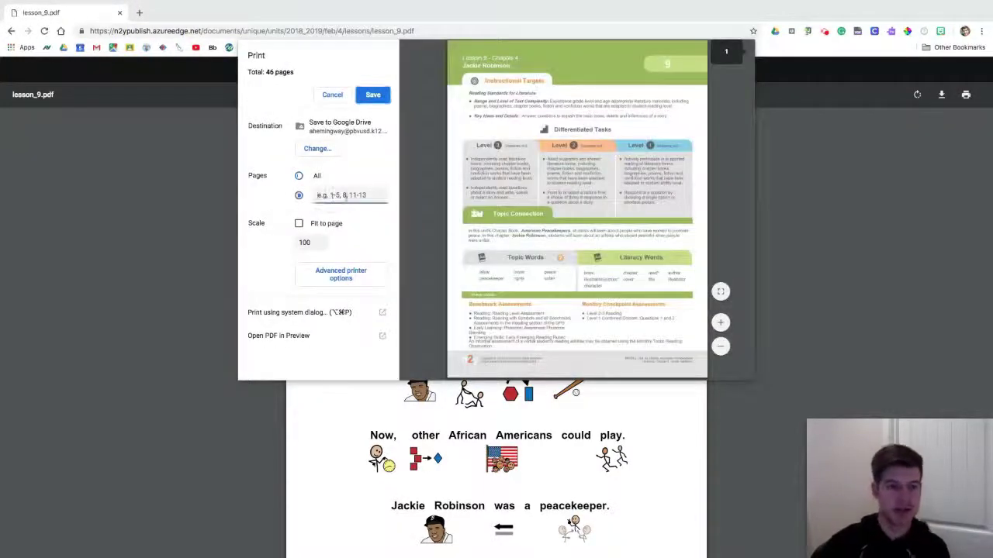
pyautogui.write('23')
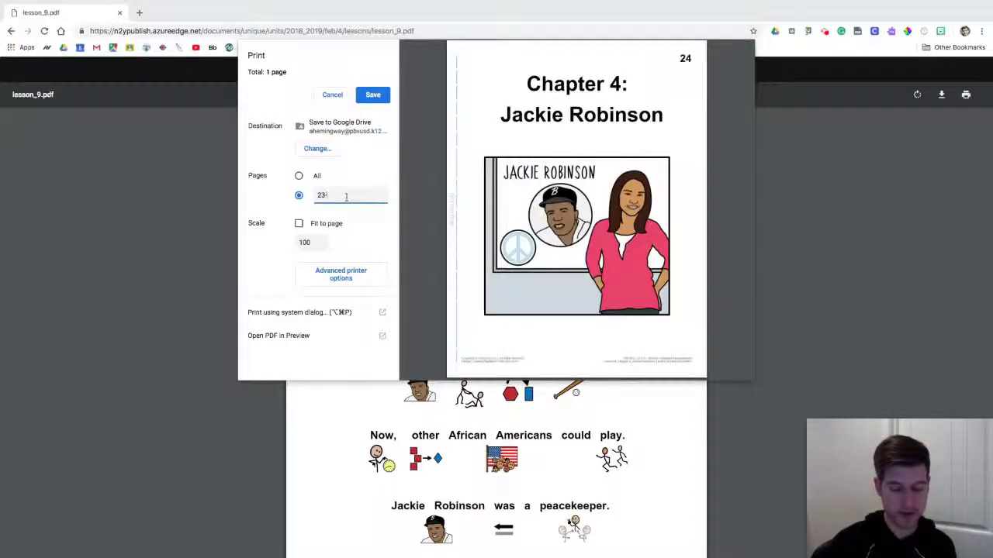
pyautogui.write('-30')
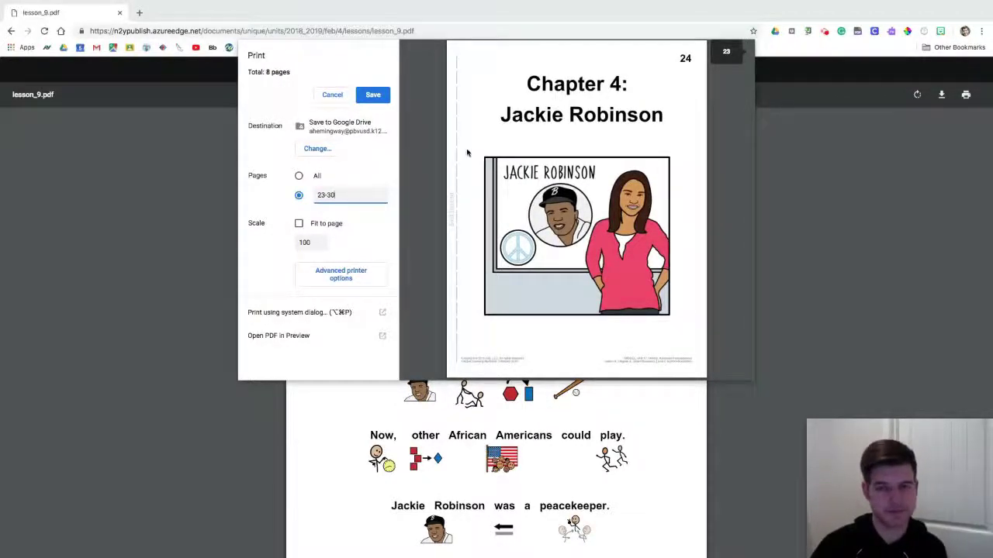
pyautogui.scroll(-10, 620, 177)
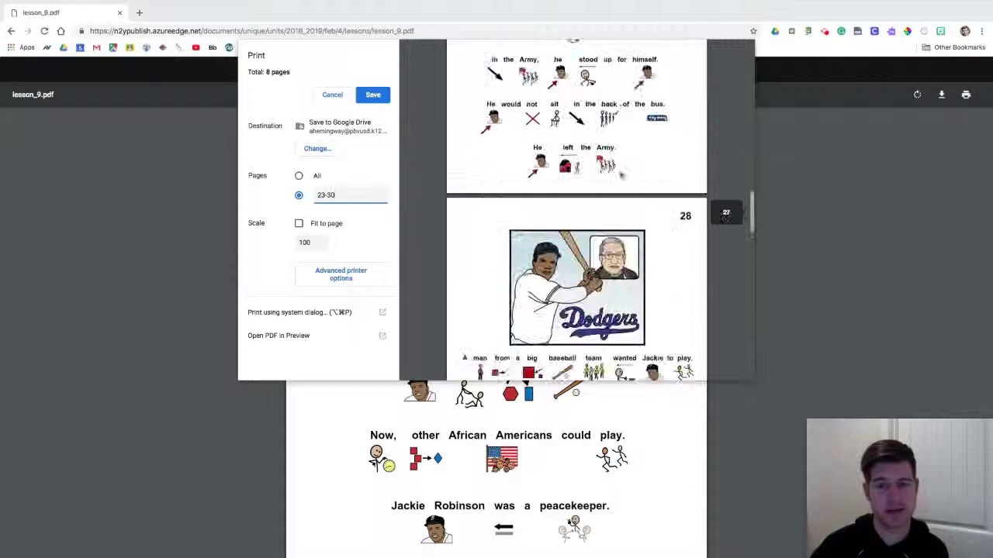
pyautogui.scroll(-6, 621, 176)
pyautogui.scroll(10, 620, 173)
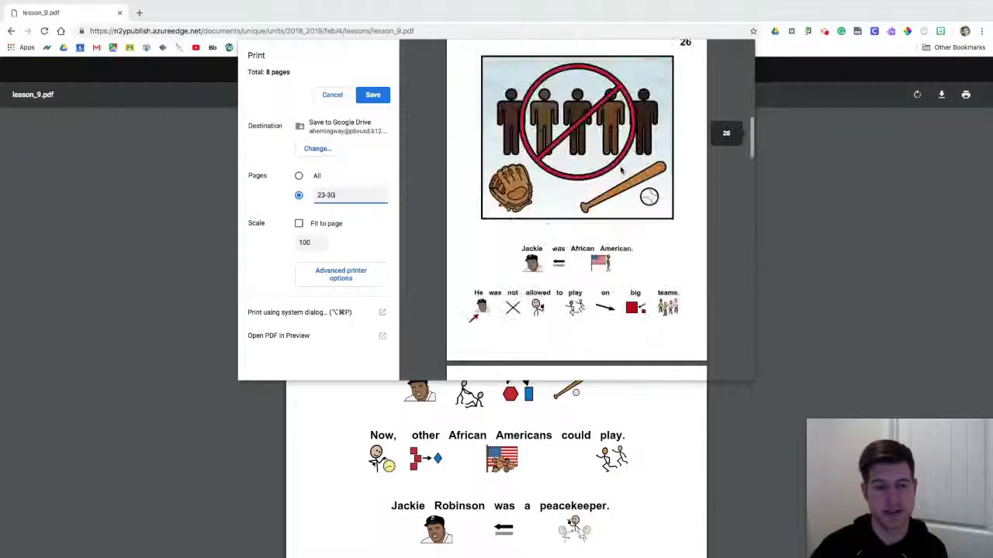
pyautogui.scroll(5, 621, 170)
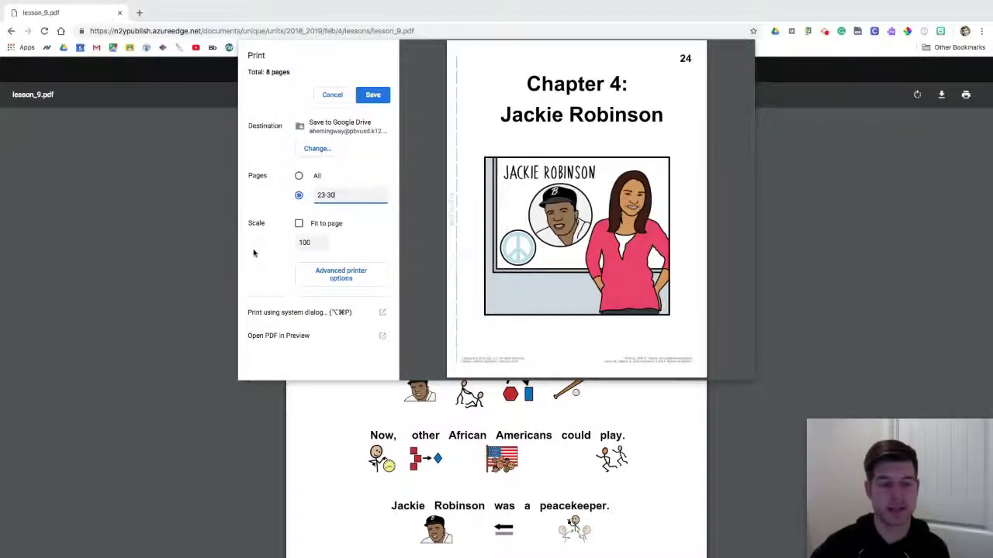
pyautogui.click(373, 97)
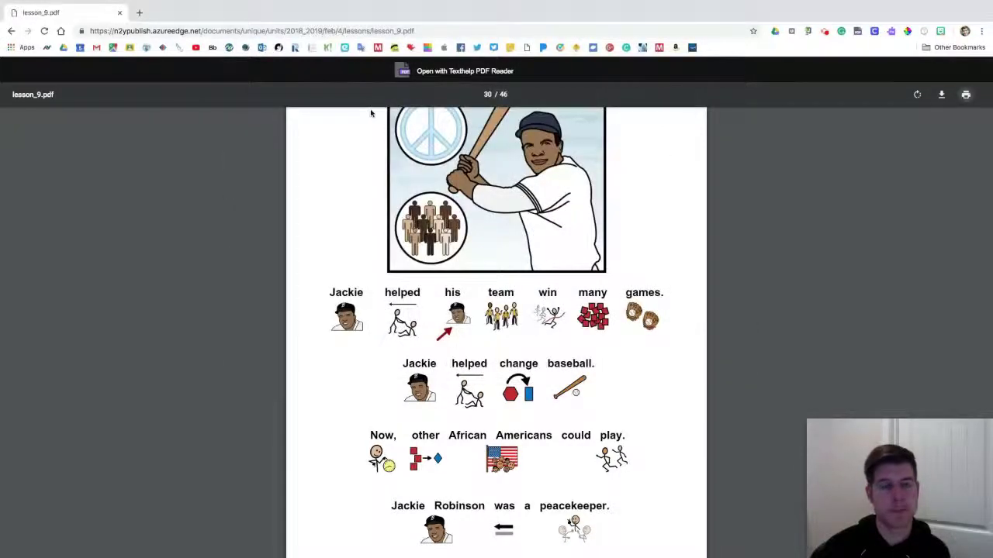
# Switch to Google Drive in a new tab, open the second recent lesson_9.pdf, and check its opening pages
pyautogui.click(140, 12)
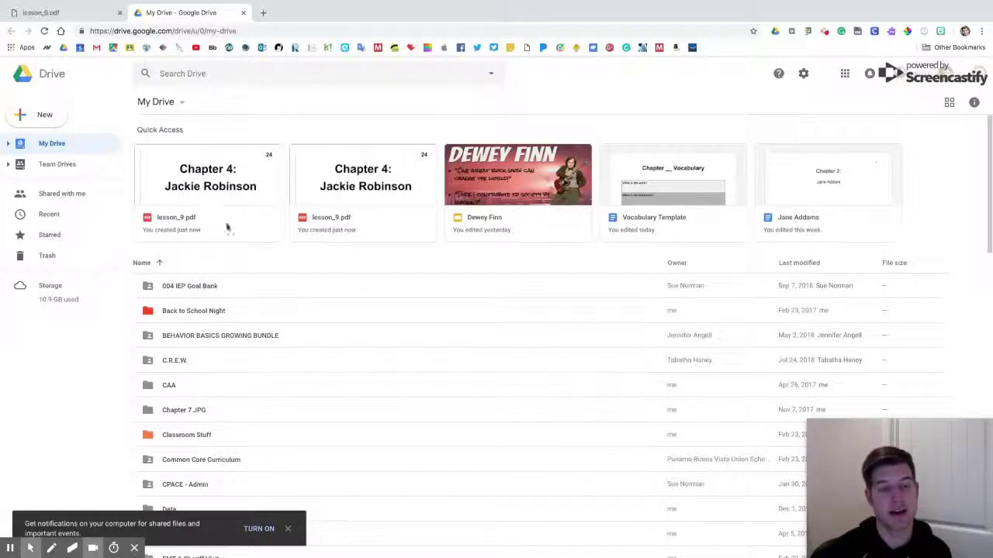
pyautogui.doubleClick(370, 191)
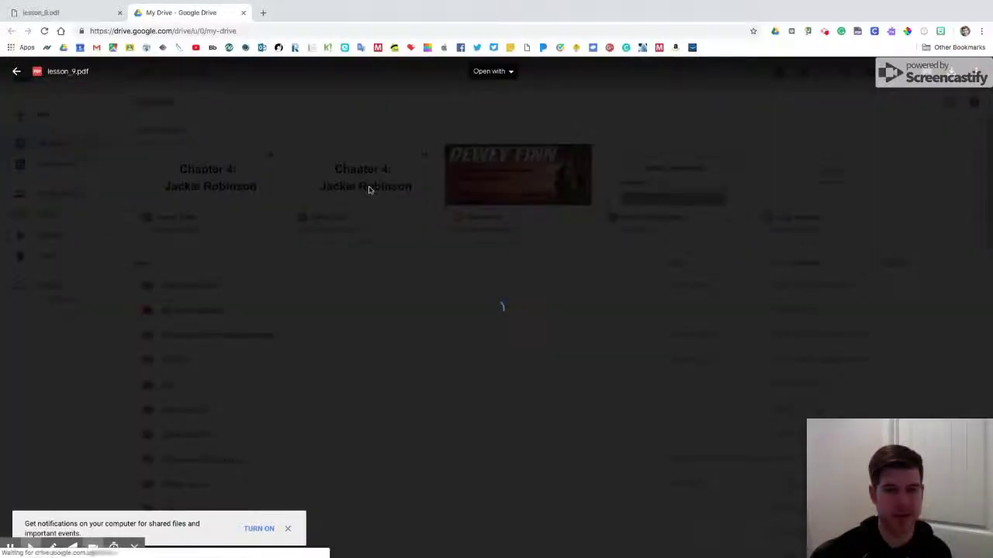
pyautogui.scroll(-10, 457, 248)
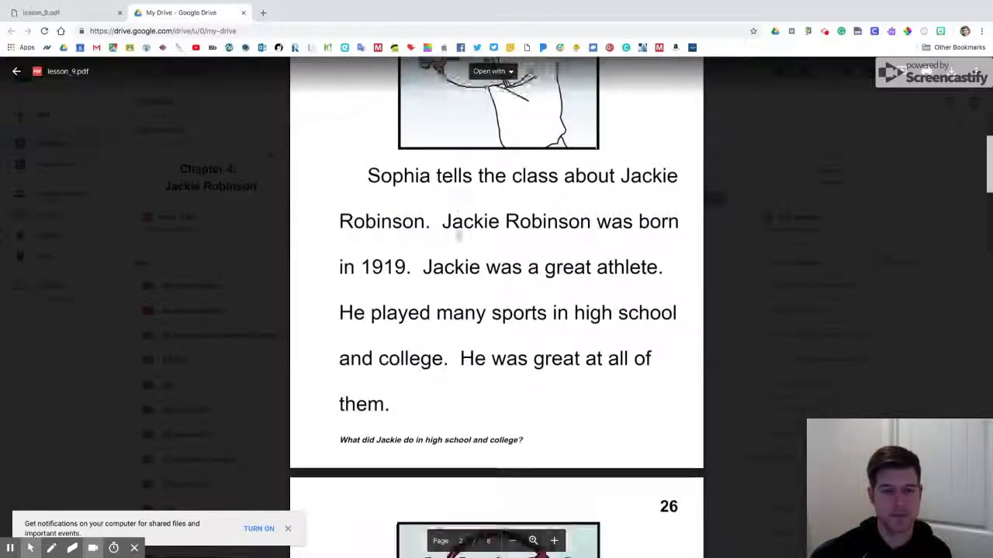
pyautogui.scroll(1, 458, 236)
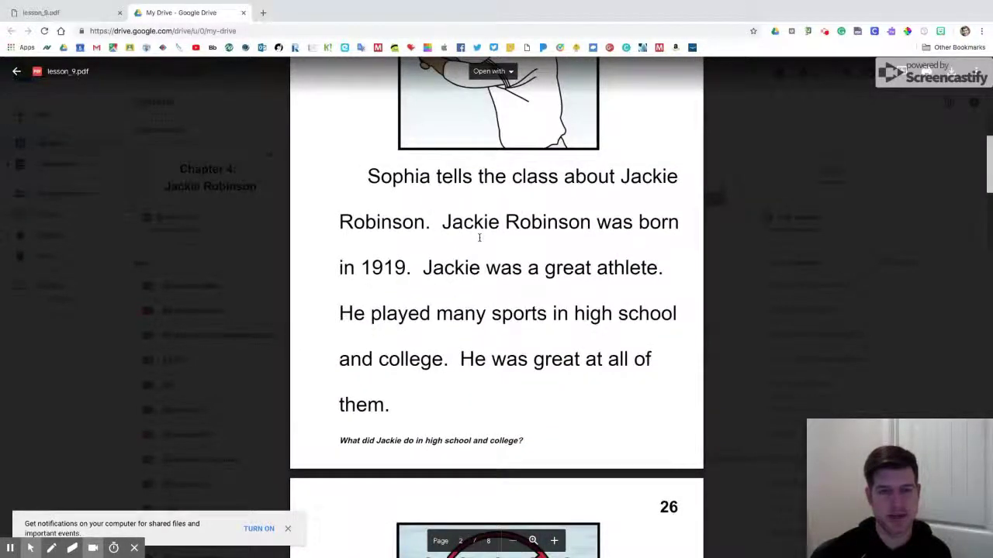
pyautogui.scroll(5, 486, 242)
pyautogui.scroll(3, 487, 242)
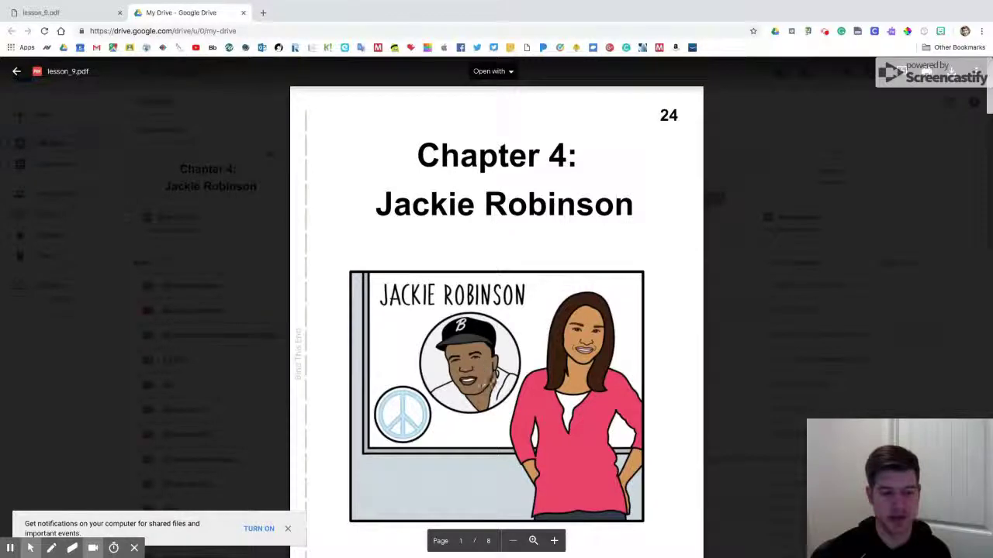
# Close the PDF preview and rename the second recent lesson_9.pdf as "Chapter 4 Jackie Robinson.pdf"
pyautogui.click(287, 529)
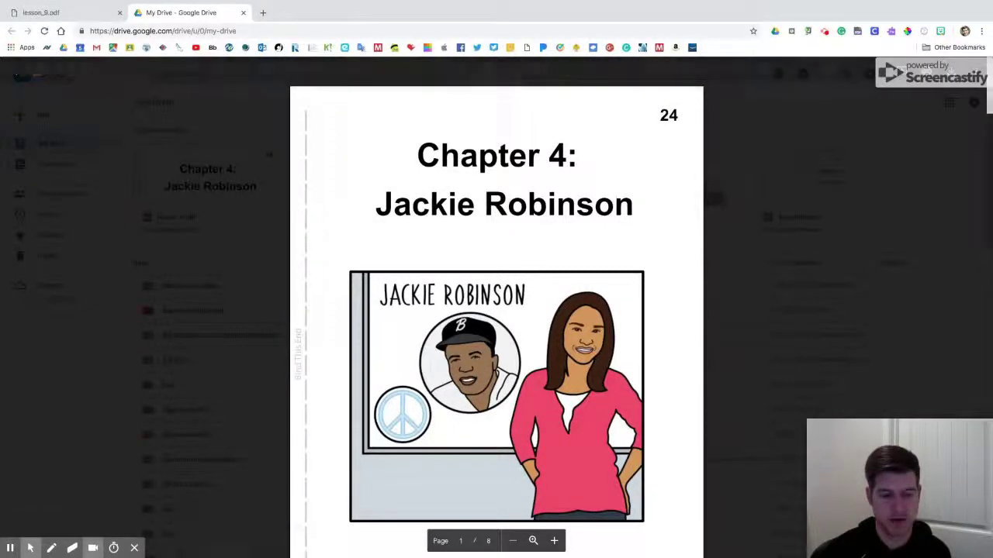
pyautogui.click(239, 262)
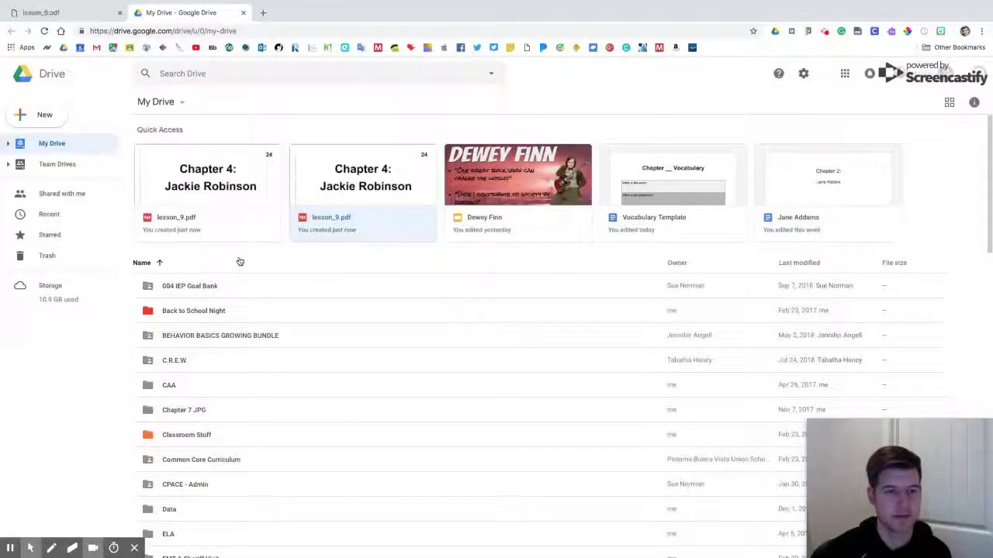
pyautogui.rightClick(396, 186)
pyautogui.click(442, 324)
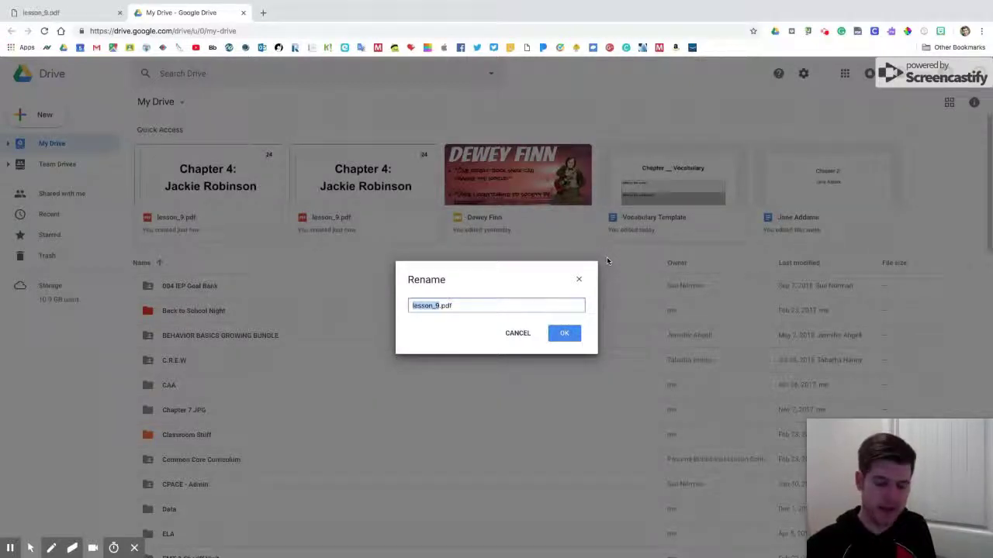
pyautogui.write('Chapter 4')
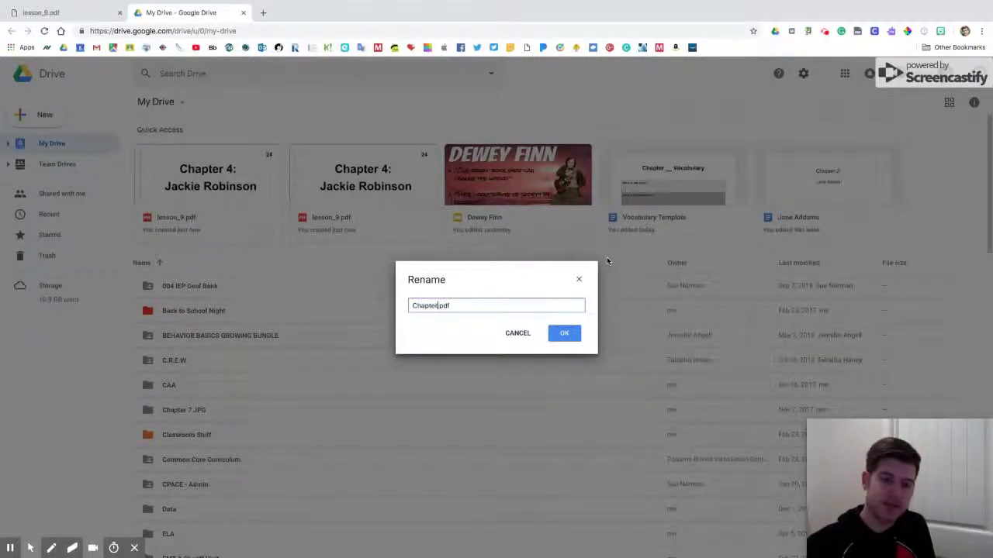
pyautogui.write(' Jackie R')
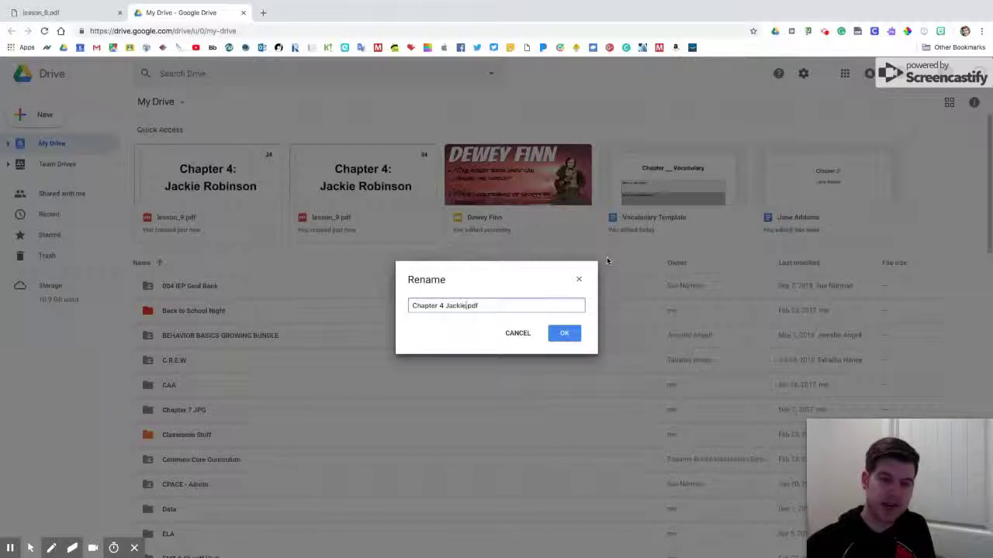
pyautogui.write('obinson')
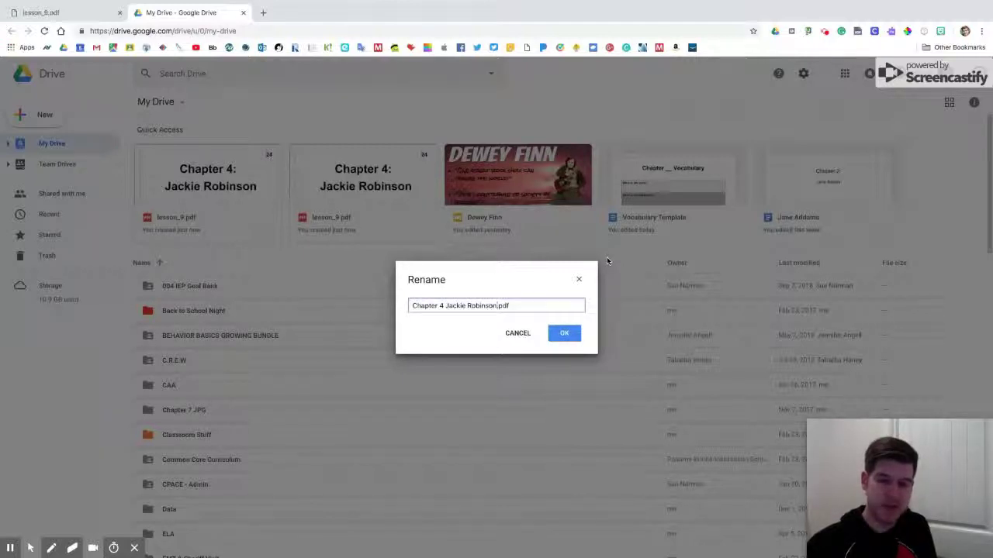
pyautogui.press('Return')
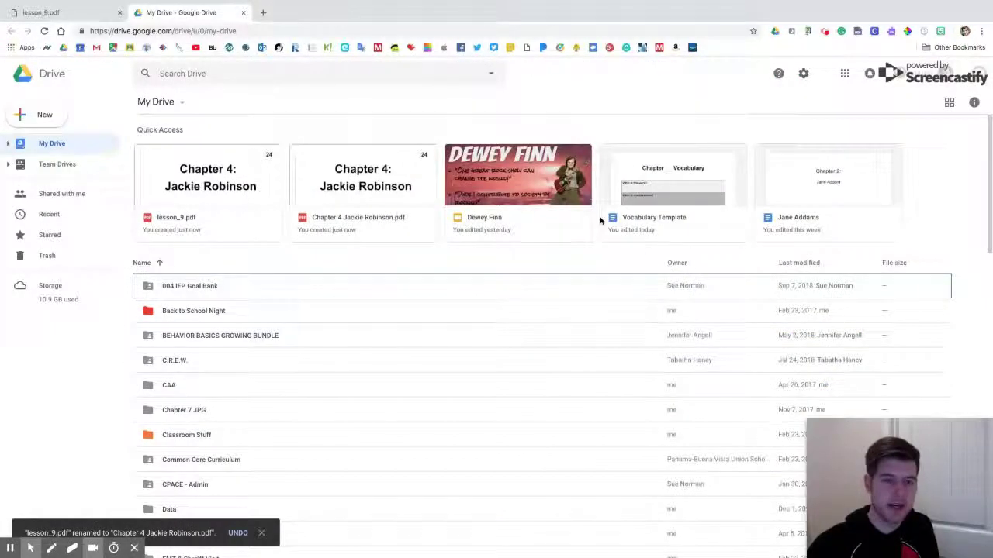
# Open the remaining recent lesson_9.pdf, check its picture-symbol pages, and close the preview
pyautogui.click(195, 198)
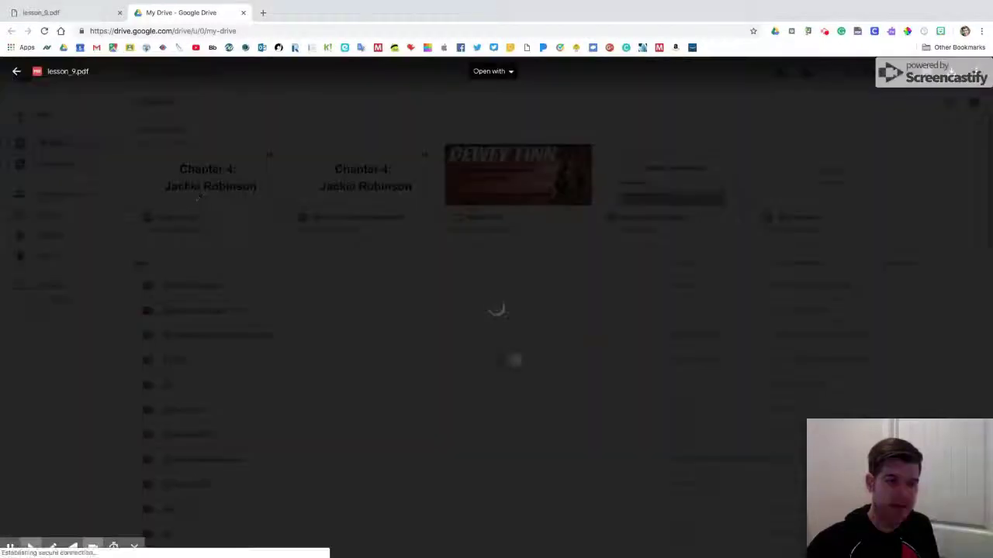
pyautogui.scroll(-10, 501, 355)
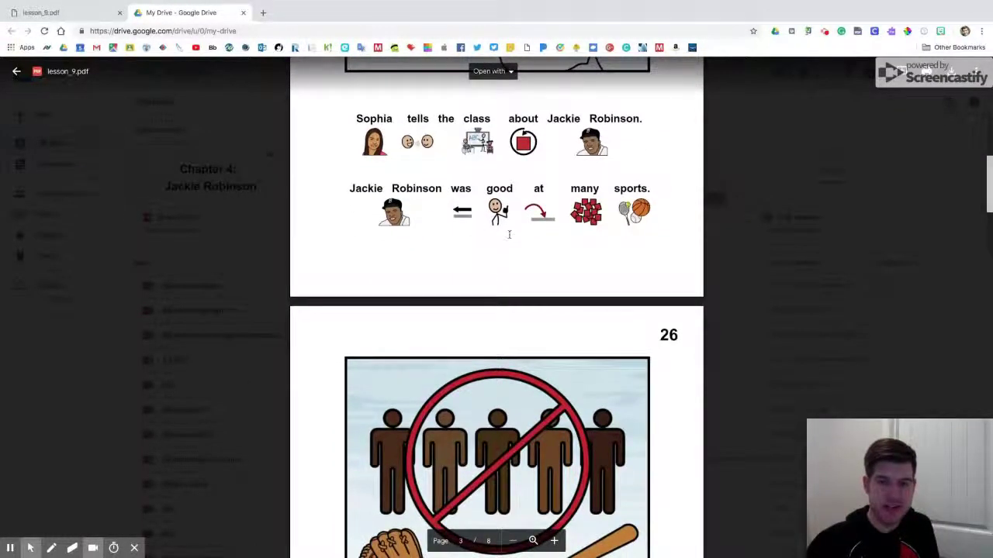
pyautogui.scroll(10, 509, 233)
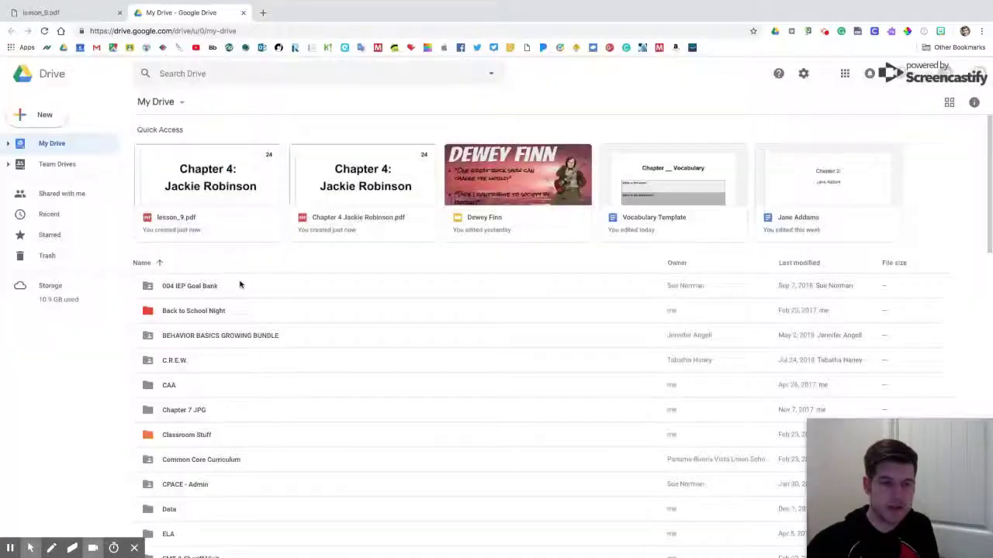
pyautogui.click(237, 277)
# Rename the remaining lesson_9.pdf as "Chapter 4 Jackie Robinson Symbols.pdf"
pyautogui.rightClick(207, 189)
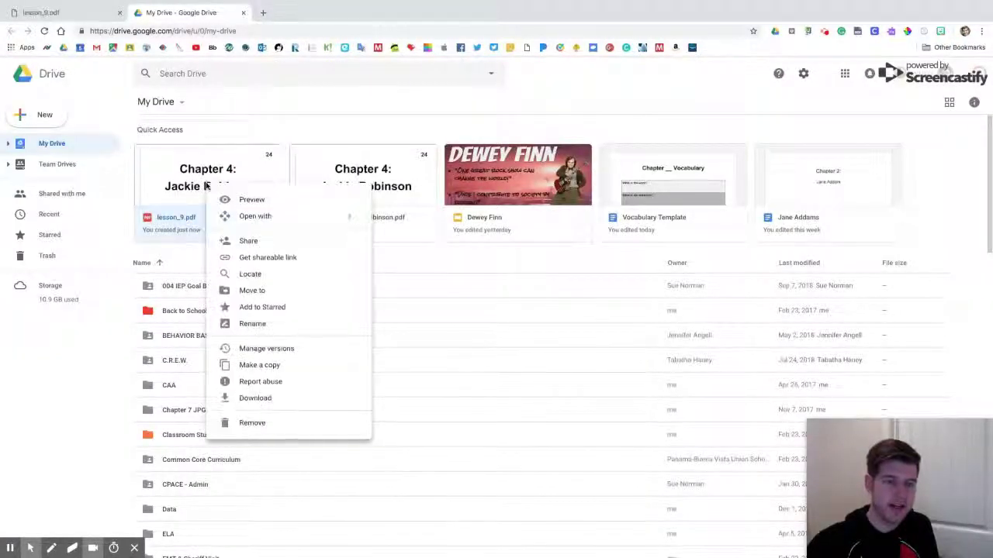
pyautogui.click(271, 324)
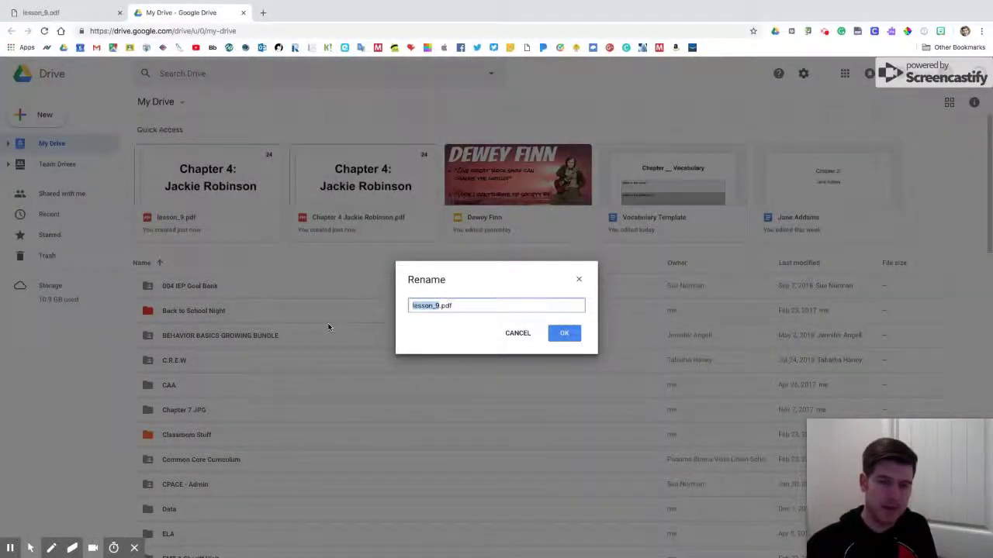
pyautogui.write('Chapt')
pyautogui.write('er Jacki')
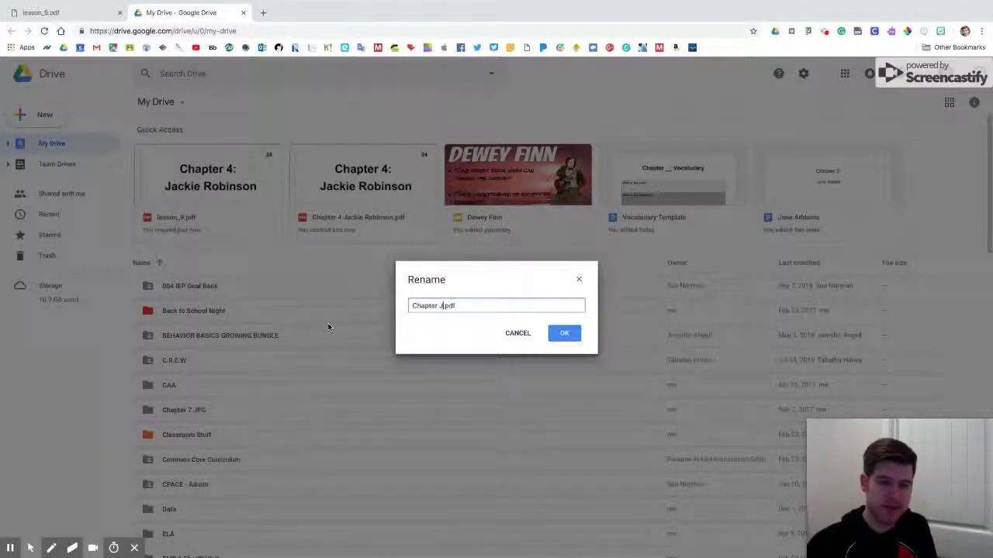
pyautogui.write('e Robins')
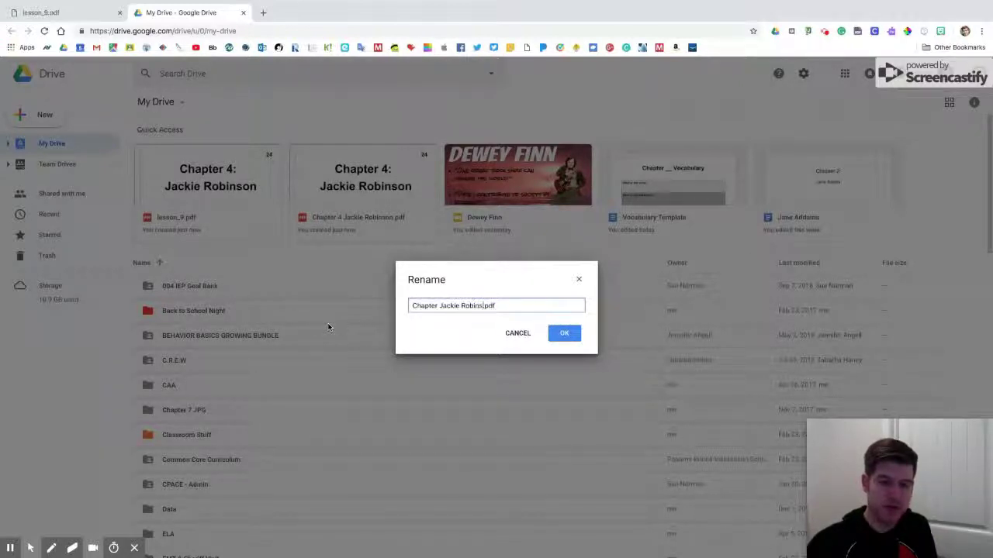
pyautogui.write('on')
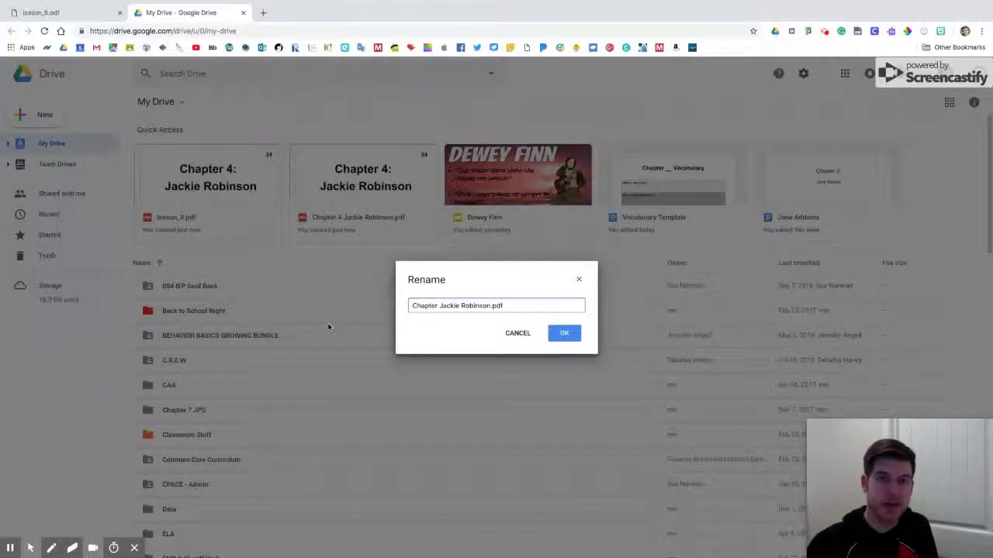
pyautogui.write(' Sympo')
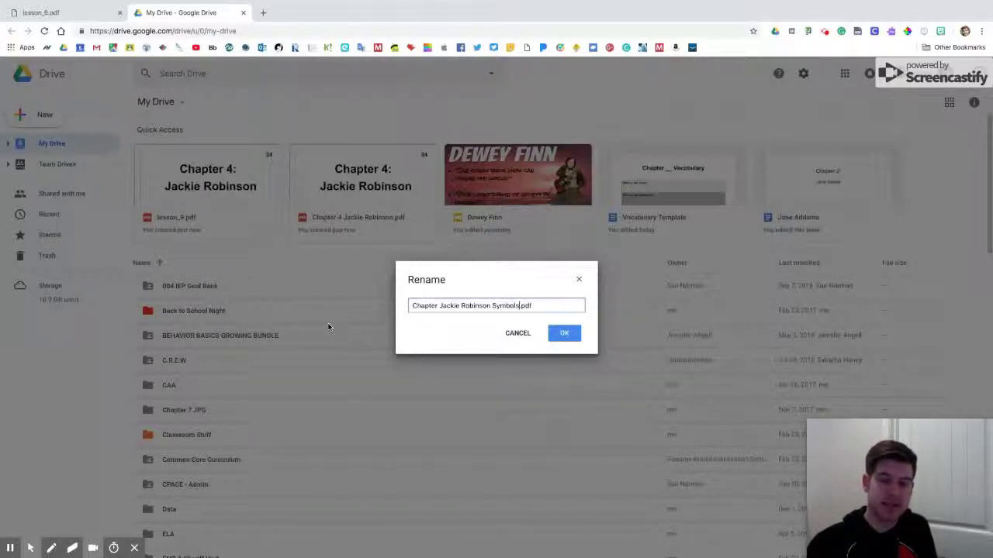
pyautogui.click(440, 307)
pyautogui.write('4')
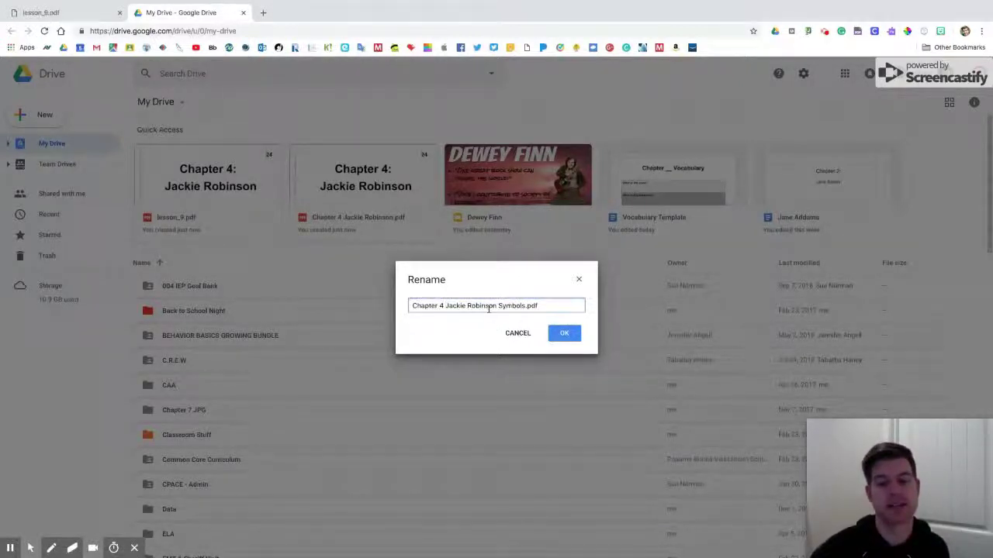
pyautogui.click(563, 332)
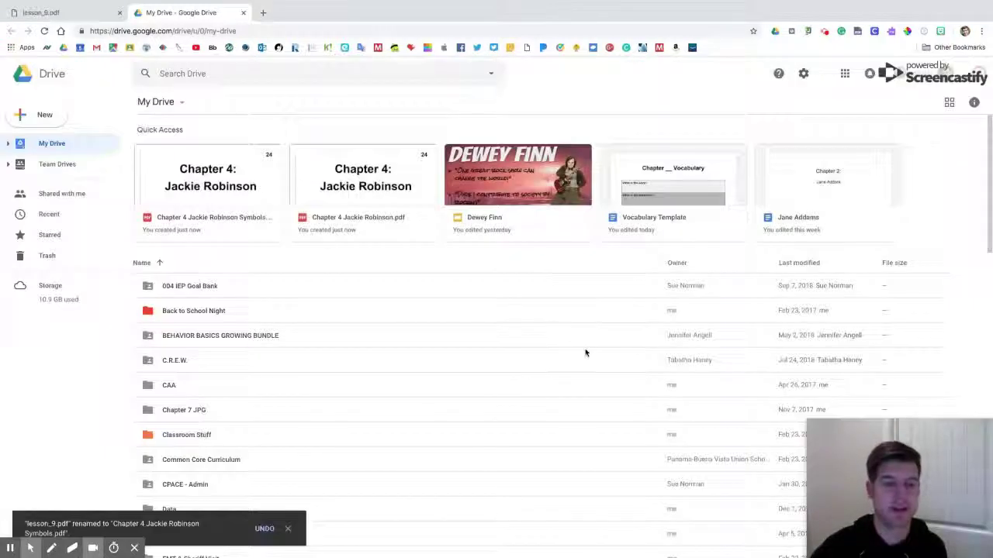
# Expand the My Drive folder tree down to Unique Learning Systems and select the Chapter 4 Jackie Robinson.pdf file among the recent files
pyautogui.click(9, 144)
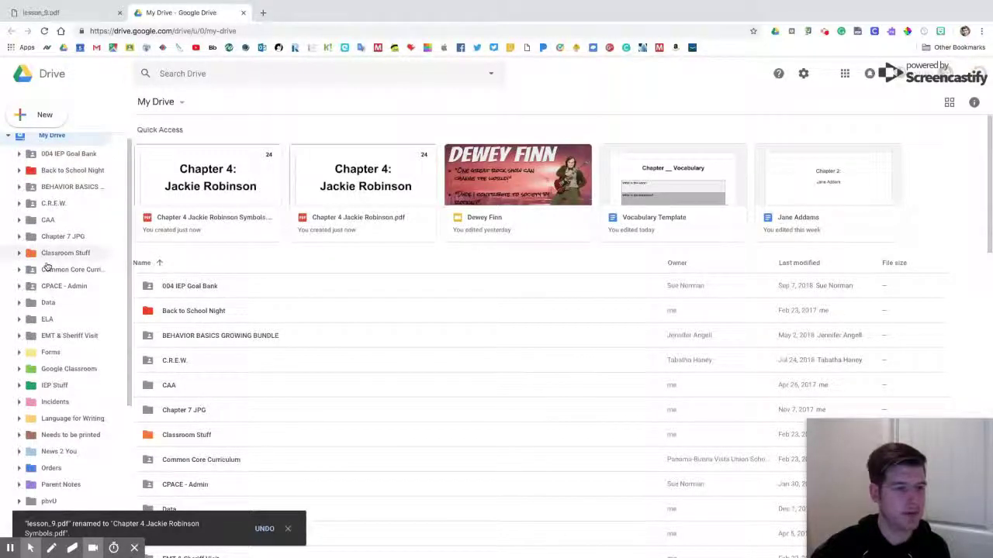
pyautogui.scroll(-3, 46, 267)
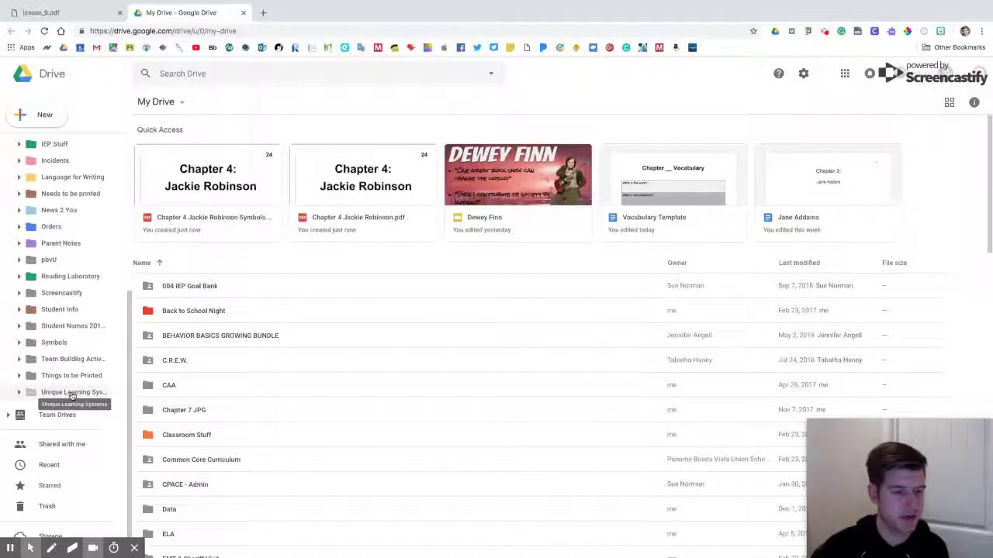
pyautogui.click(206, 217)
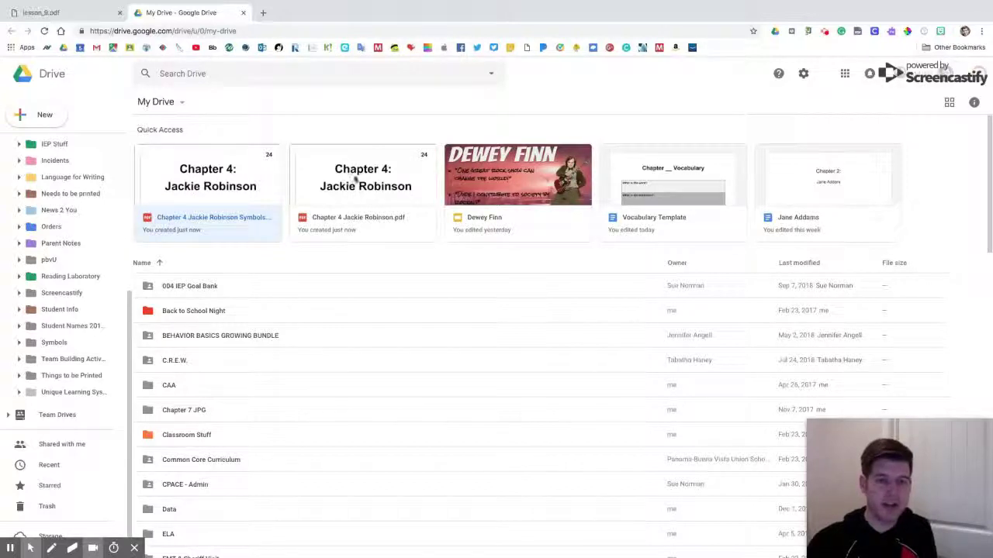
pyautogui.click(381, 180)
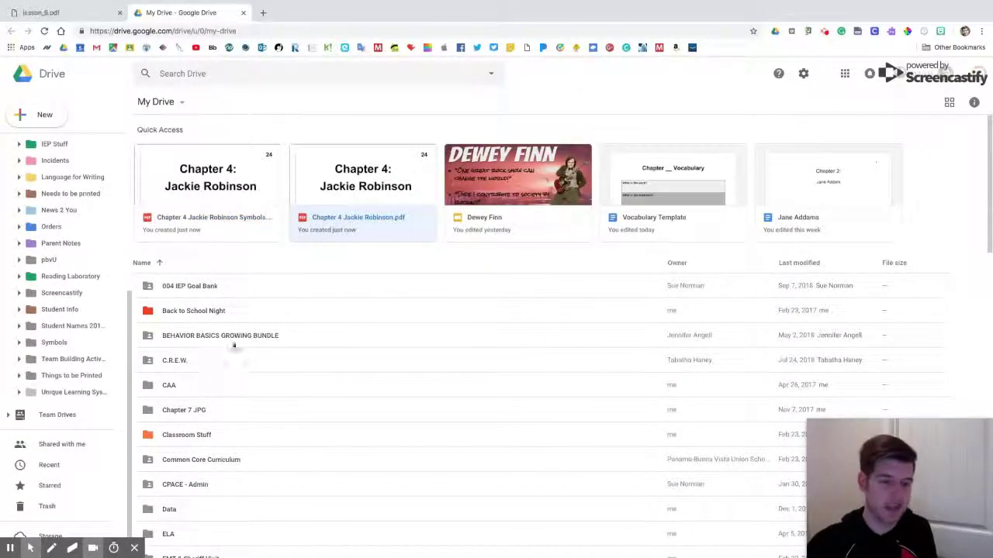
# Look past the folders in the My Drive list for the renamed Chapter 4 PDFs and return to the recent files
pyautogui.scroll(-9, 241, 414)
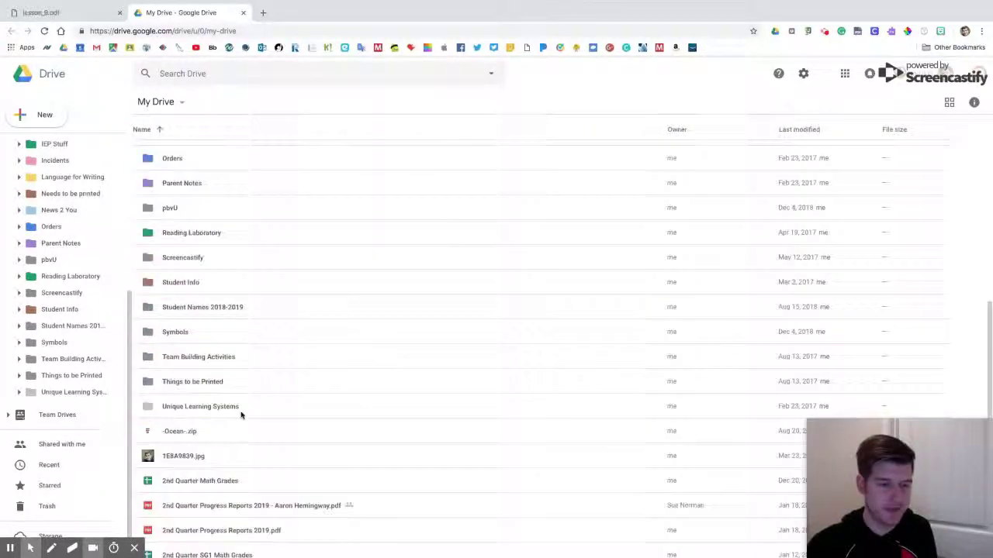
pyautogui.scroll(-3, 242, 414)
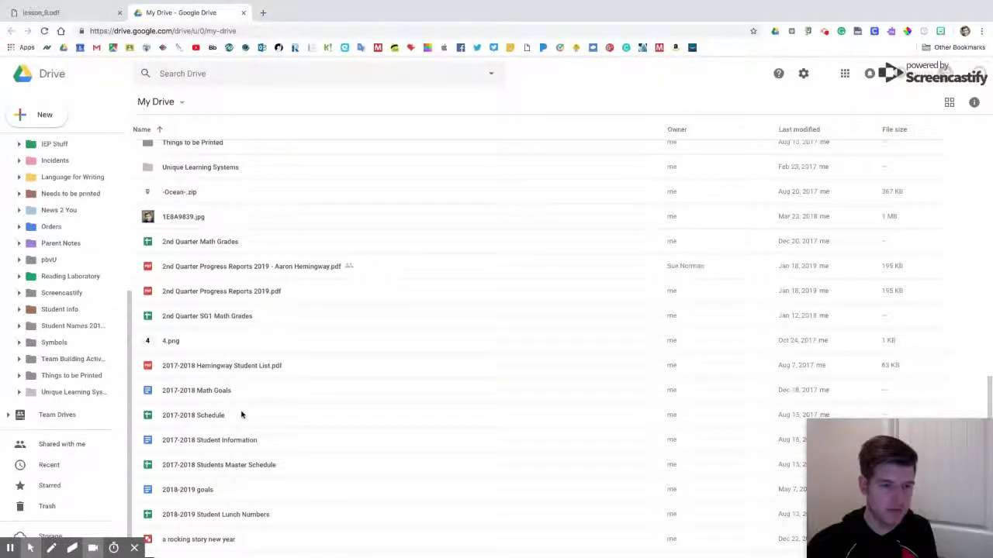
pyautogui.scroll(-3, 241, 414)
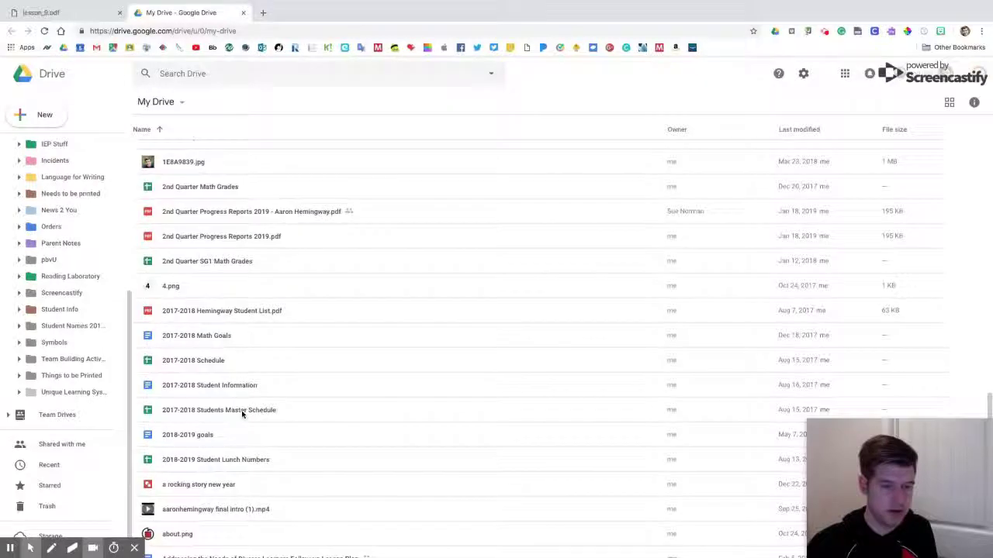
pyautogui.scroll(10, 241, 414)
pyautogui.scroll(15, 241, 414)
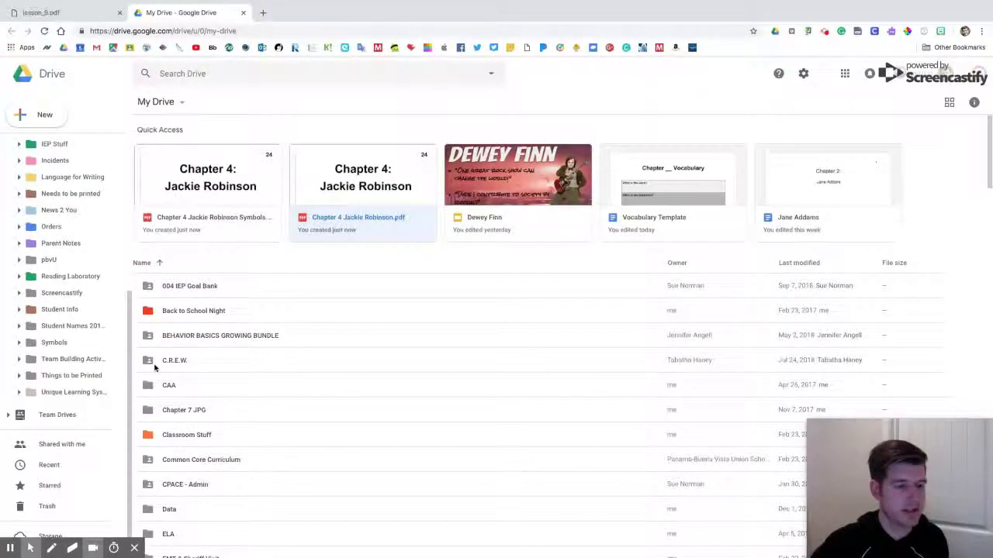
# Look through the My Drive list for the two Chapter 4 Jackie Robinson PDFs
pyautogui.click(237, 180)
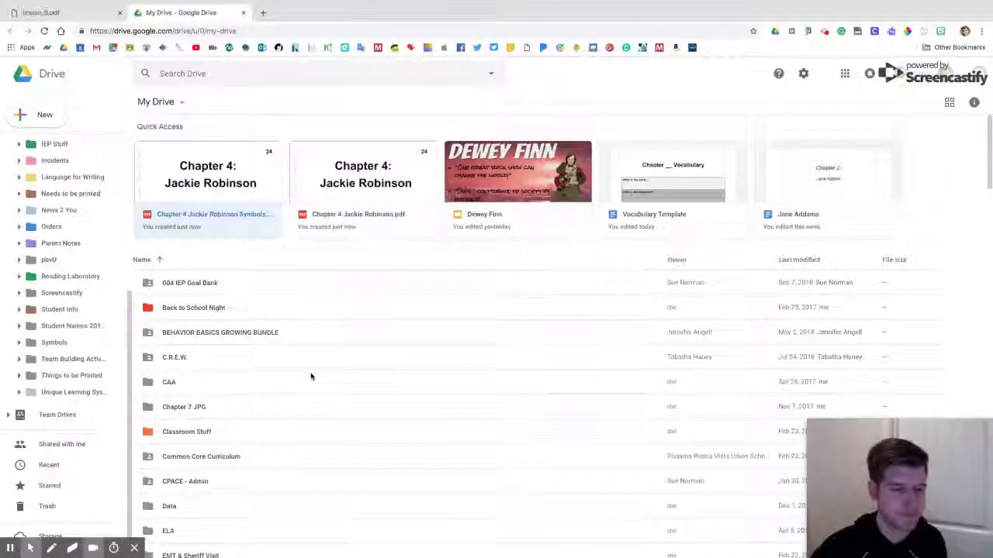
pyautogui.scroll(-3, 310, 376)
pyautogui.scroll(-6, 312, 377)
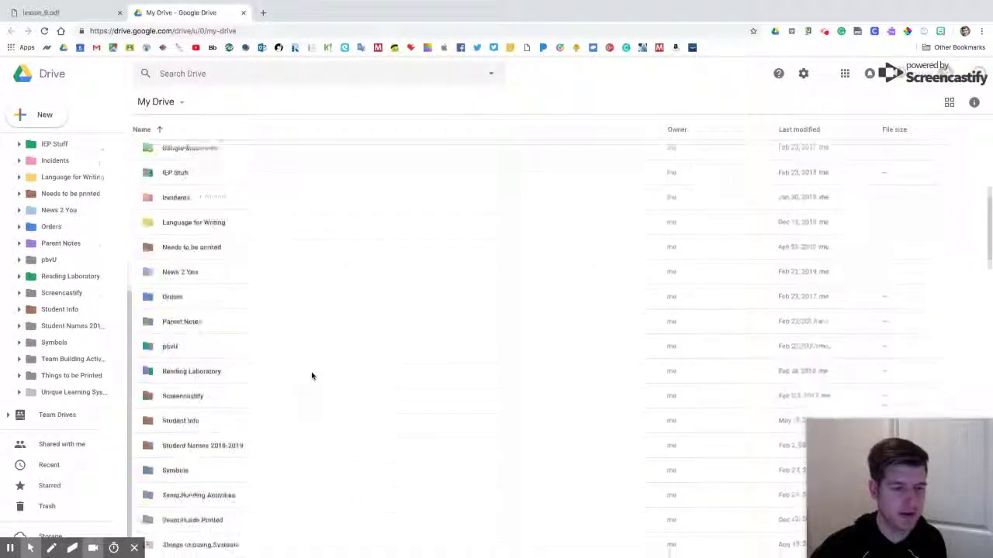
pyautogui.scroll(-2, 315, 377)
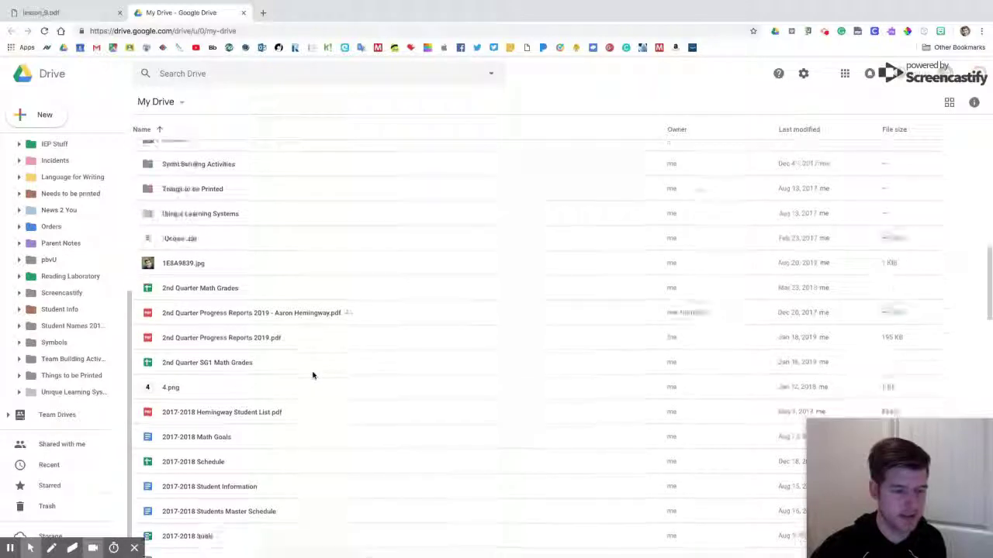
pyautogui.scroll(-1, 305, 384)
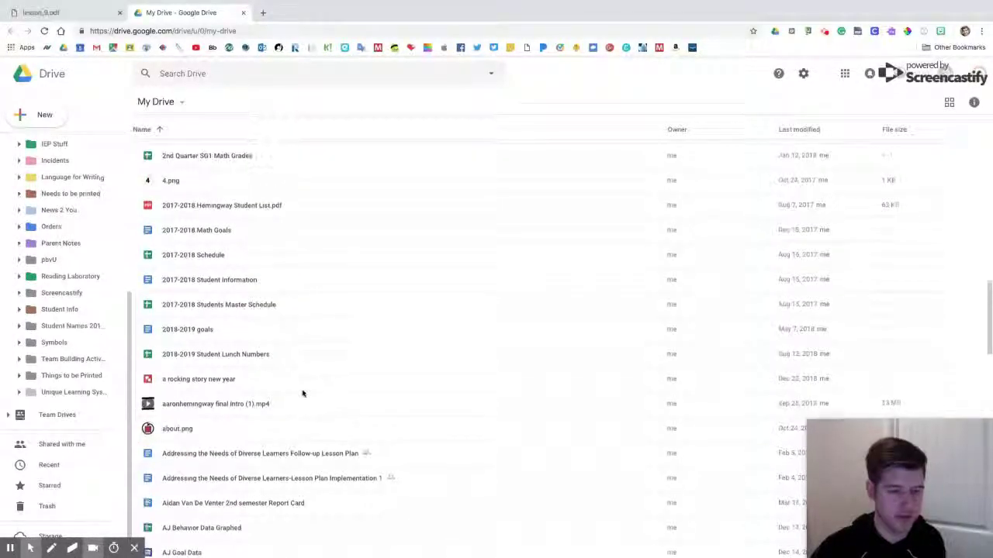
pyautogui.click(305, 359)
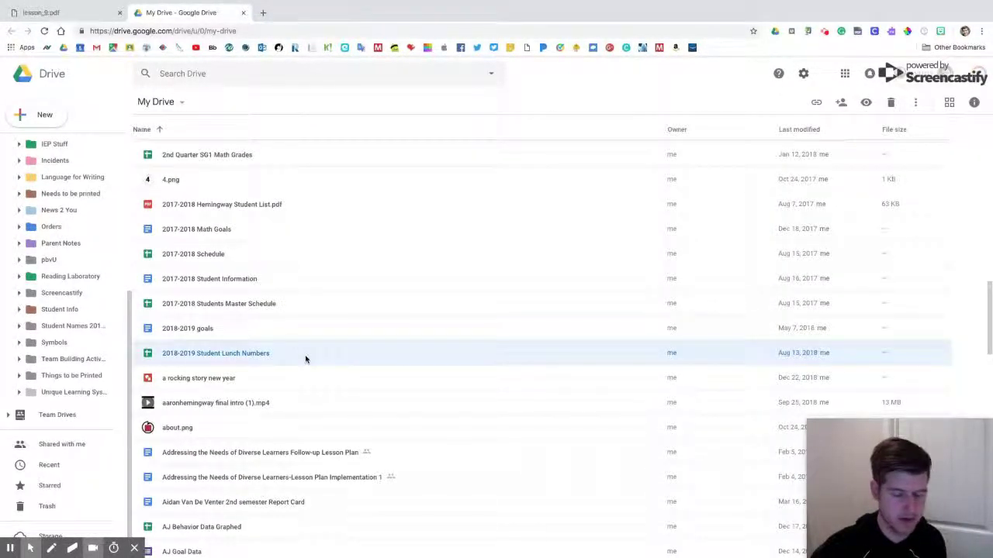
pyautogui.press('c')
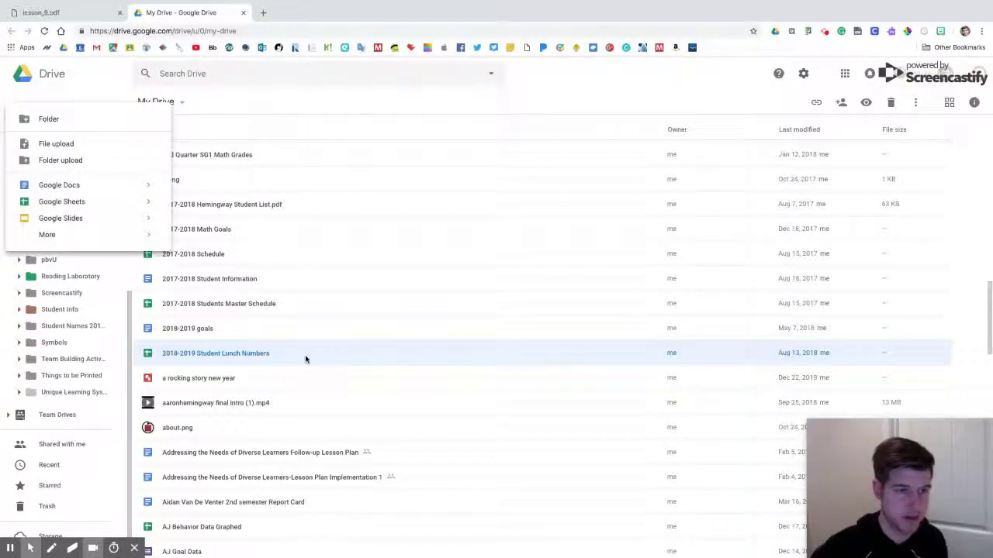
pyautogui.scroll(-2, 344, 410)
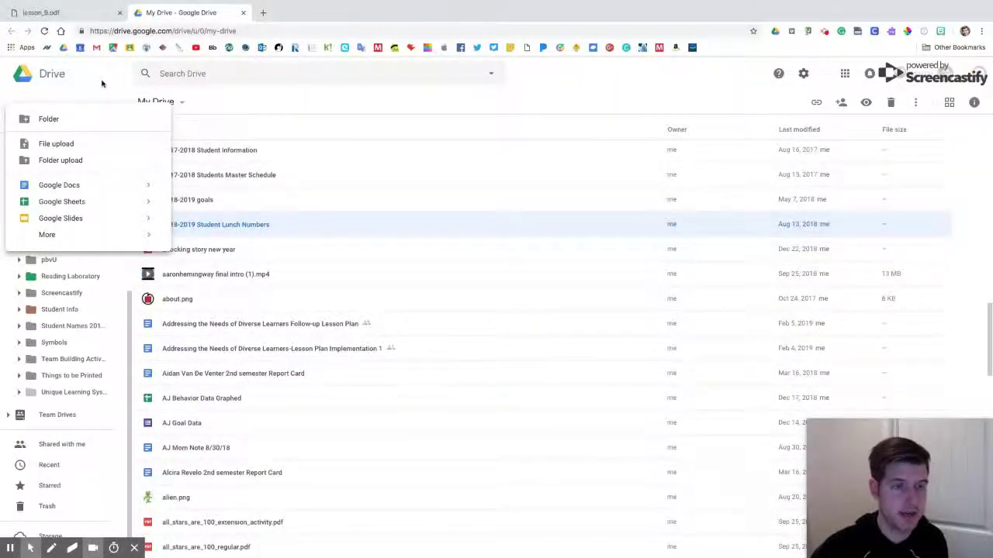
pyautogui.press('Escape')
pyautogui.scroll(-15, 328, 359)
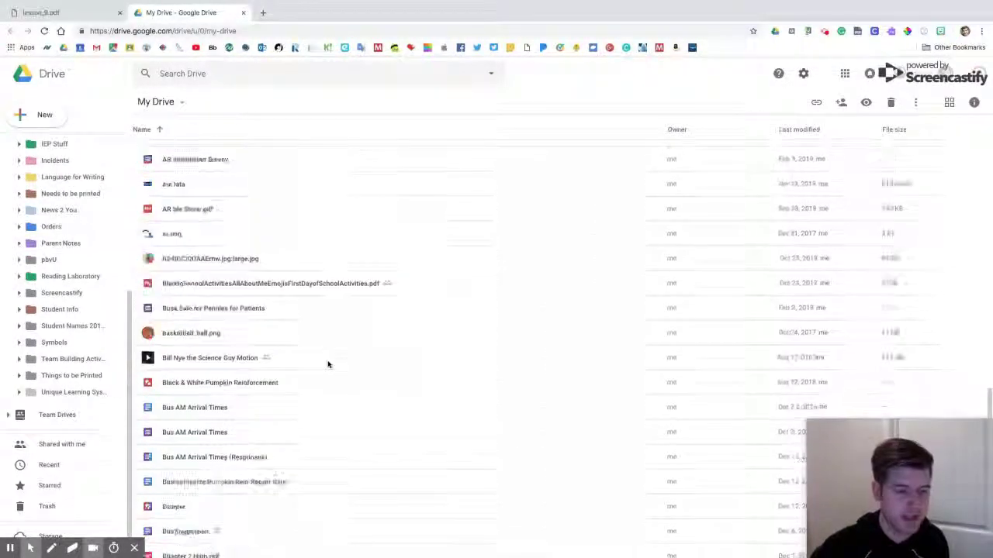
pyautogui.scroll(2, 328, 365)
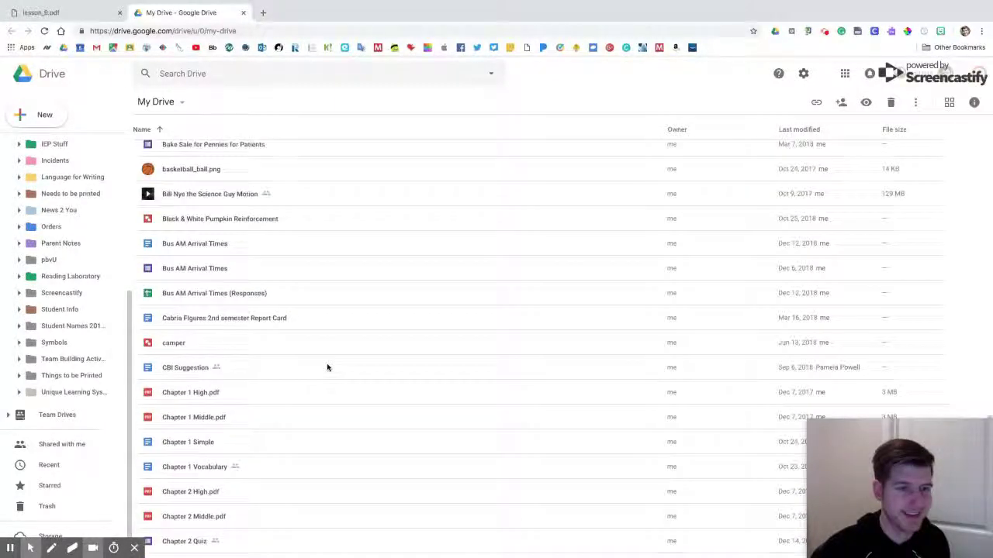
pyautogui.scroll(-2, 328, 366)
pyautogui.scroll(-5, 328, 366)
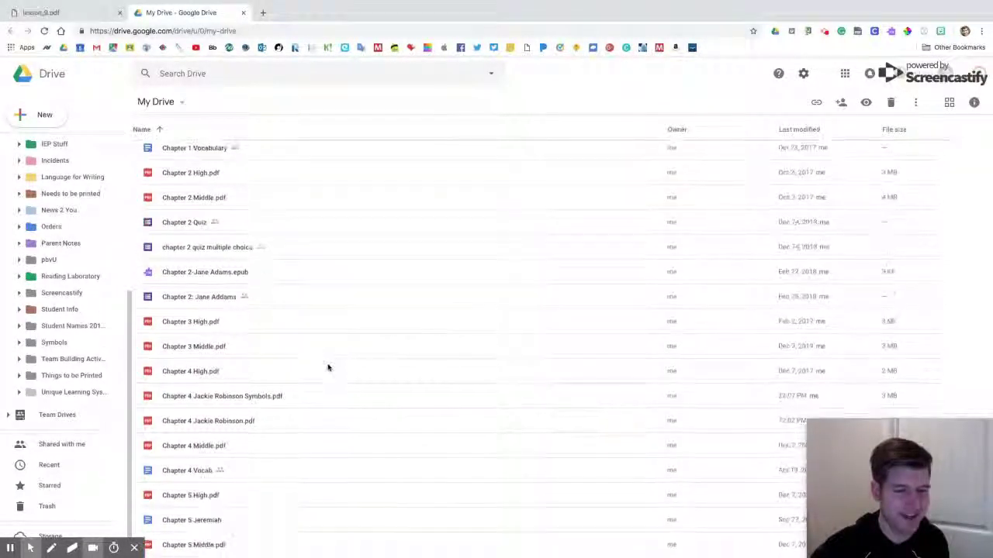
# Move Chapter 4 Jackie Robinson Symbols.pdf and Chapter 4 Jackie Robinson.pdf together into the Unique Learning Systems folder and open that folder
pyautogui.click(224, 406)
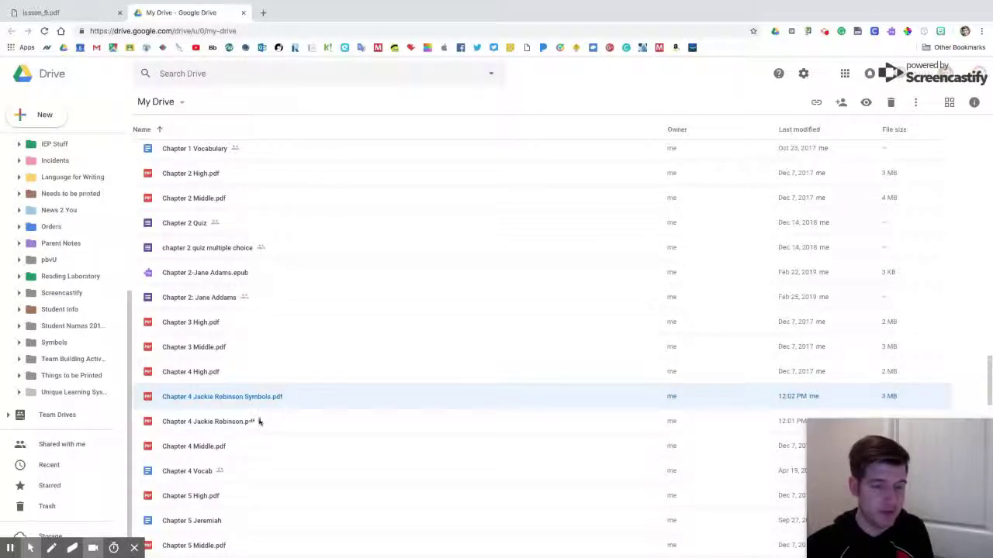
pyautogui.keyDown('shift'); pyautogui.click(222, 426); pyautogui.keyUp('shift')
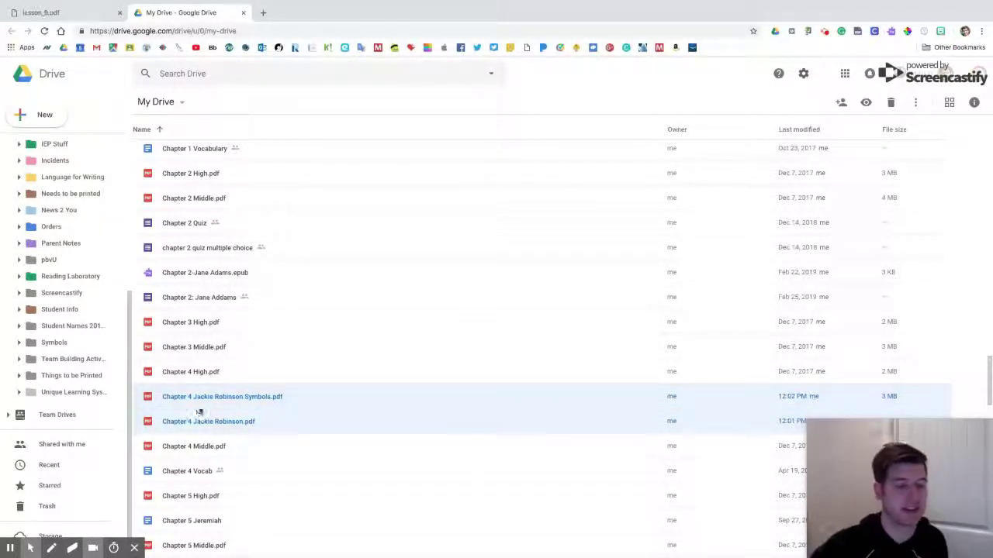
pyautogui.moveTo(157, 396); pyautogui.dragTo(56, 396)
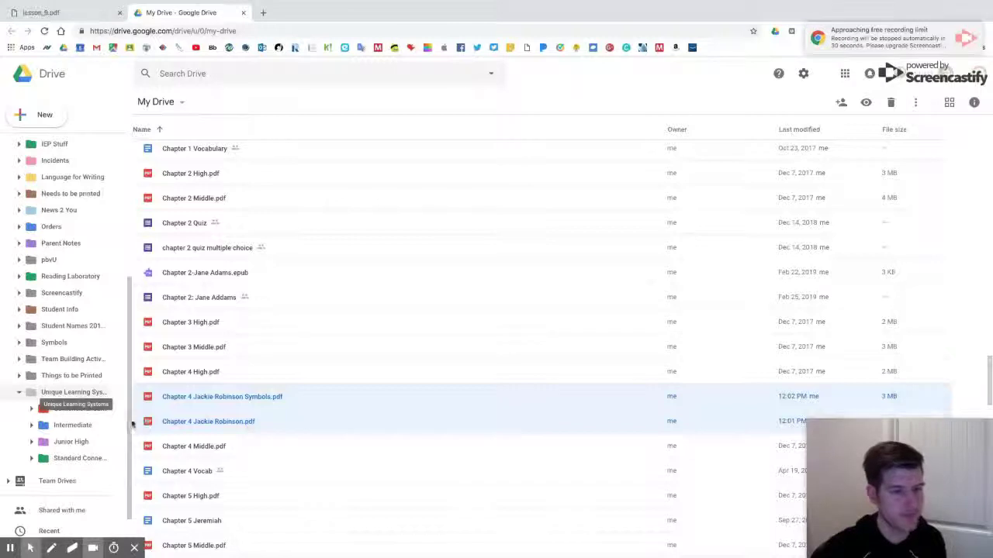
pyautogui.click(73, 394)
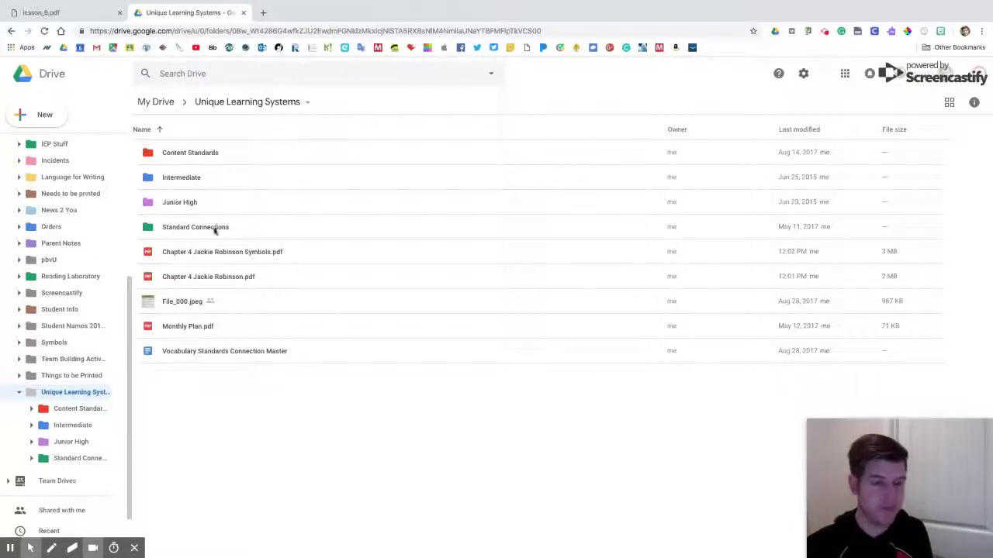
# Move both Chapter 4 Jackie Robinson PDFs from Unique Learning Systems into its Junior High subfolder and open that subfolder
pyautogui.click(240, 253)
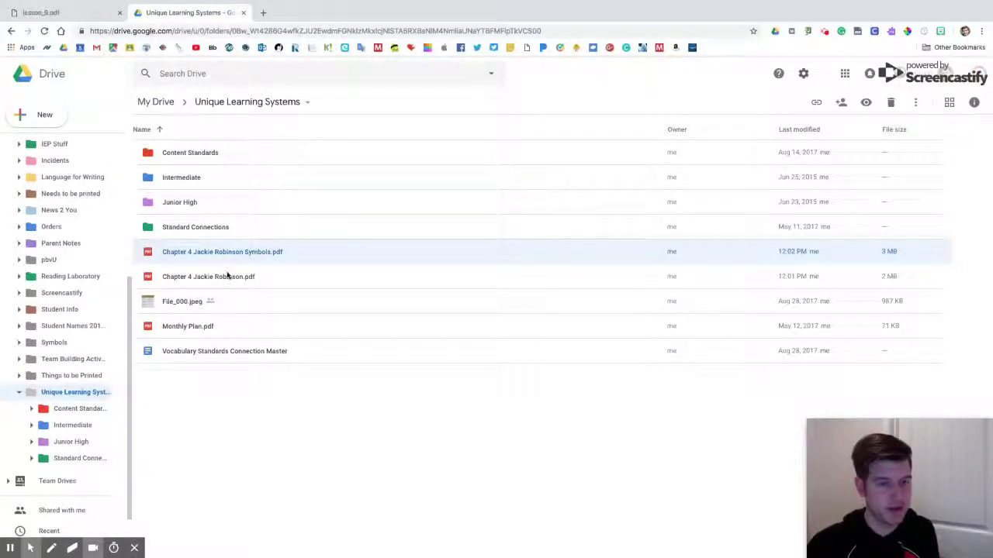
pyautogui.keyDown('shift'); pyautogui.click(222, 280); pyautogui.keyUp('shift')
pyautogui.moveTo(154, 255); pyautogui.dragTo(184, 204)
pyautogui.moveTo(183, 204); pyautogui.dragTo(214, 240)
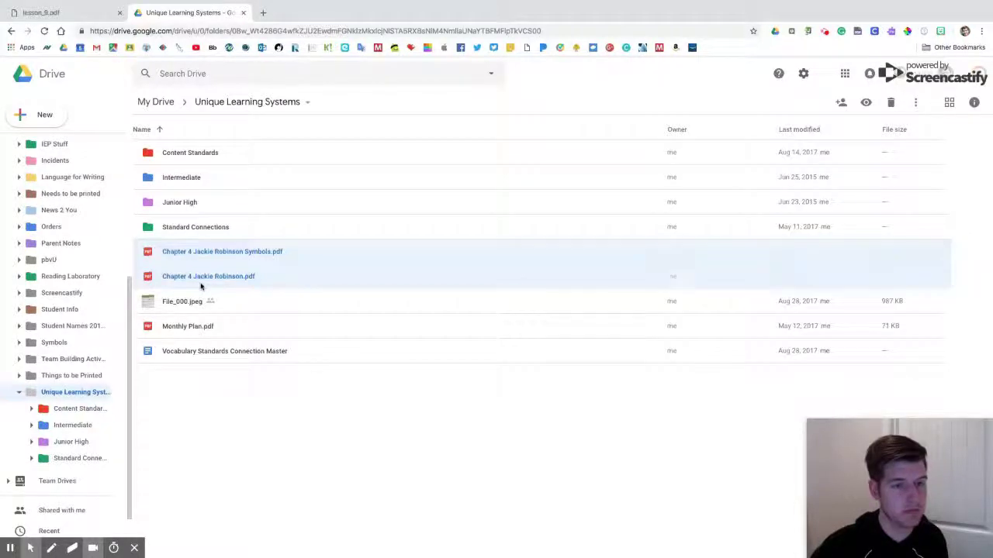
pyautogui.moveTo(194, 250); pyautogui.dragTo(172, 203)
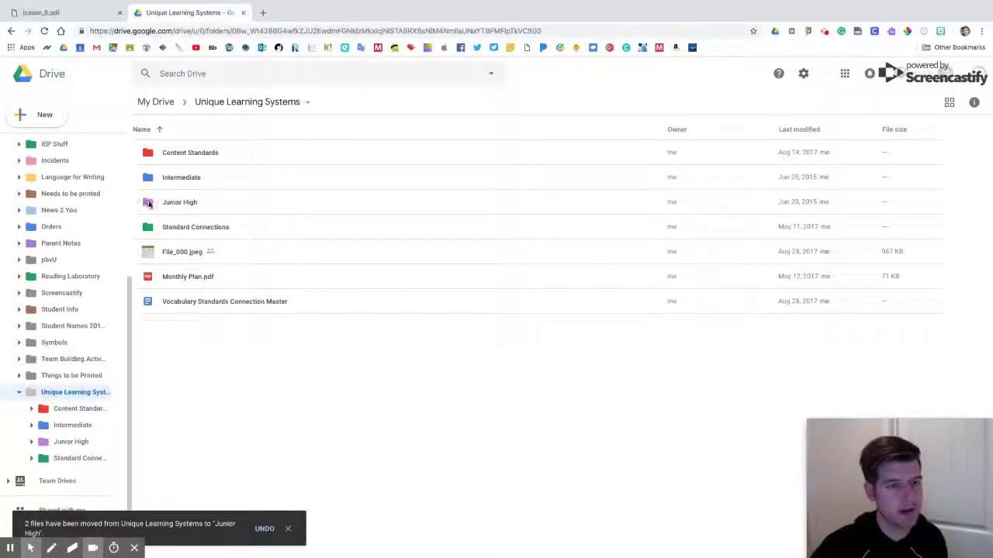
pyautogui.doubleClick(150, 204)
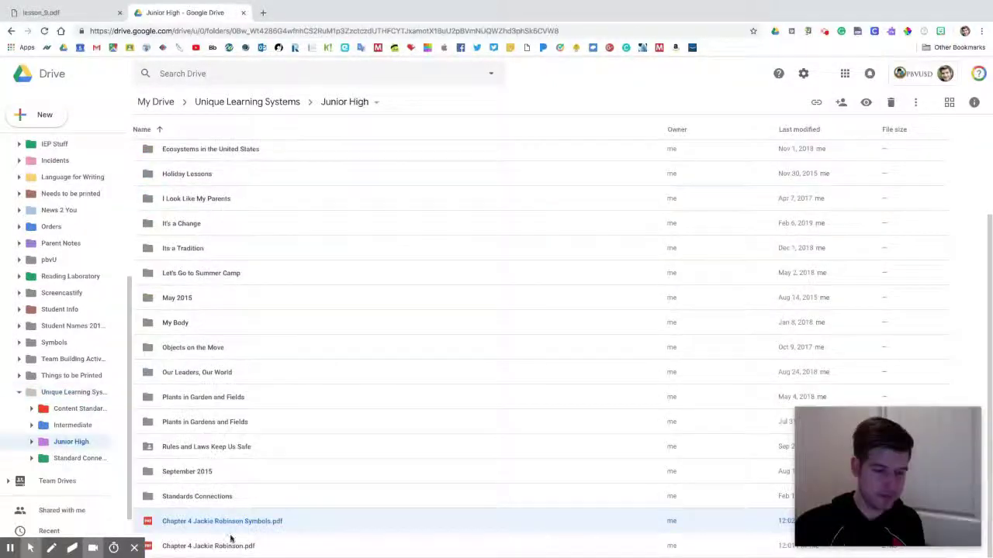
# Move both Chapter 4 Jackie Robinson PDFs from Junior High into the American Peacekeepers folder and open it
pyautogui.keyDown('shift'); pyautogui.click(233, 547); pyautogui.keyUp('shift')
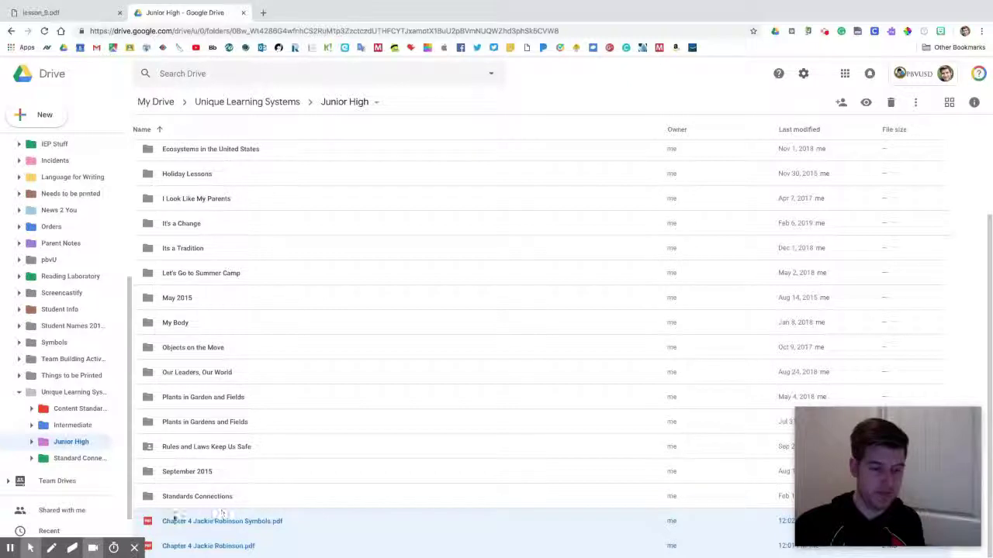
pyautogui.moveTo(147, 523); pyautogui.dragTo(233, 206)
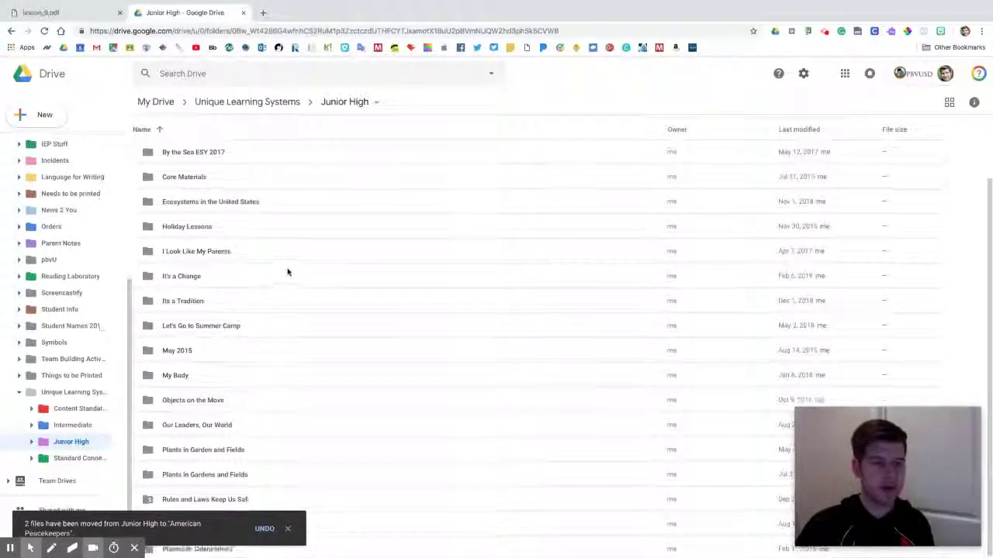
pyautogui.scroll(2, 225, 217)
pyautogui.doubleClick(206, 203)
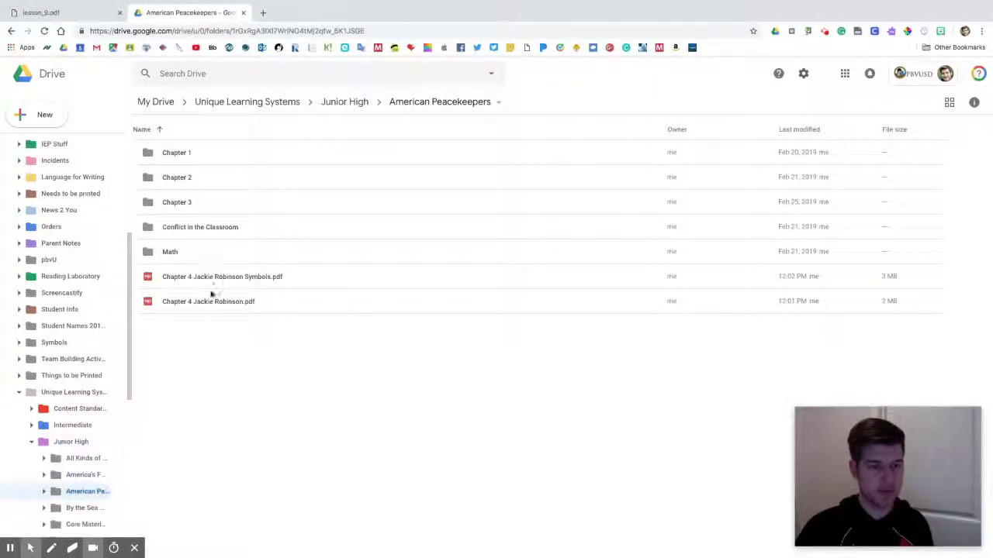
# Switch to Google Classroom in a new browser tab and open the classwork of the Periods 3 & 6 Reading class
pyautogui.click(263, 13)
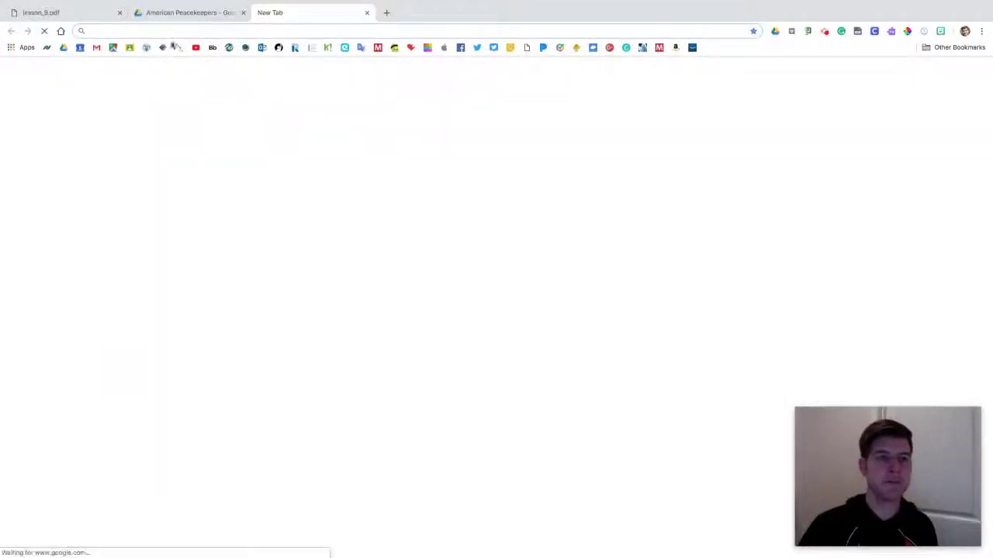
pyautogui.click(130, 48)
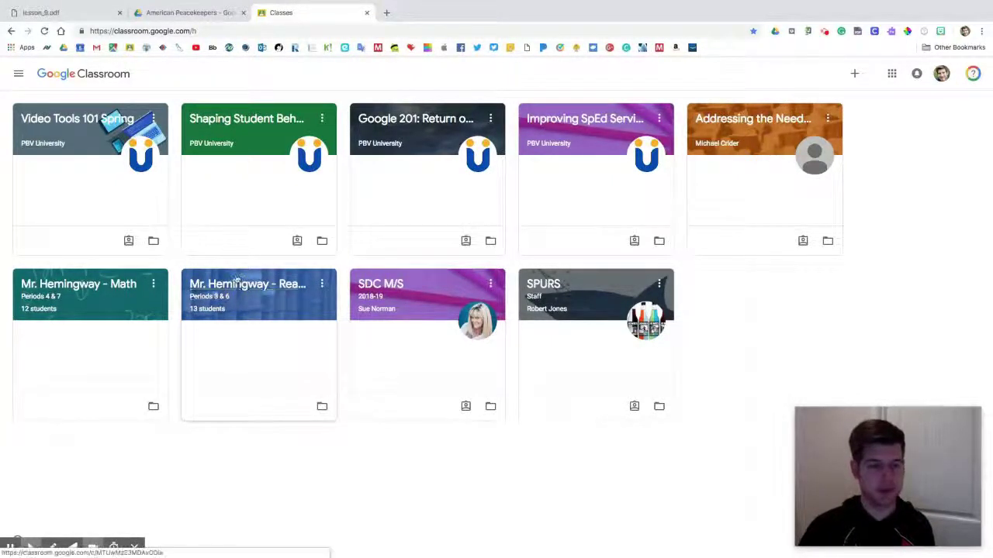
pyautogui.click(254, 287)
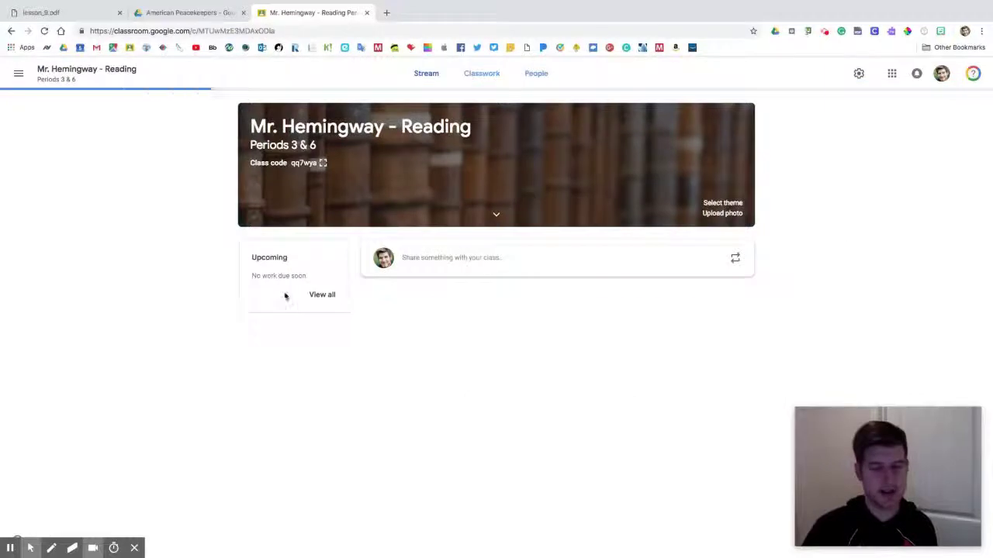
pyautogui.click(481, 75)
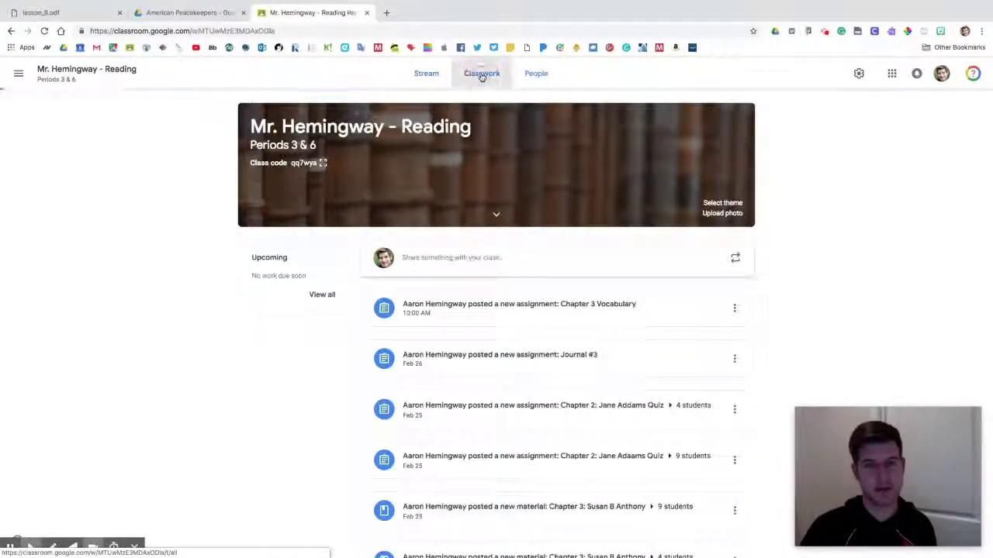
# Create a class material titled "Chapter 4: Jackie Robinson" and assign it to the Materials topic
pyautogui.click(344, 114)
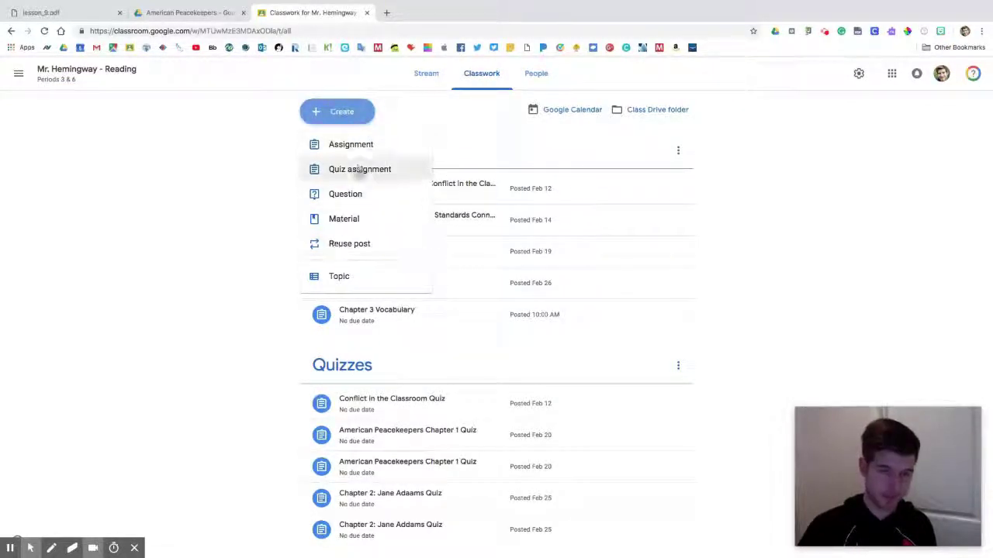
pyautogui.click(351, 219)
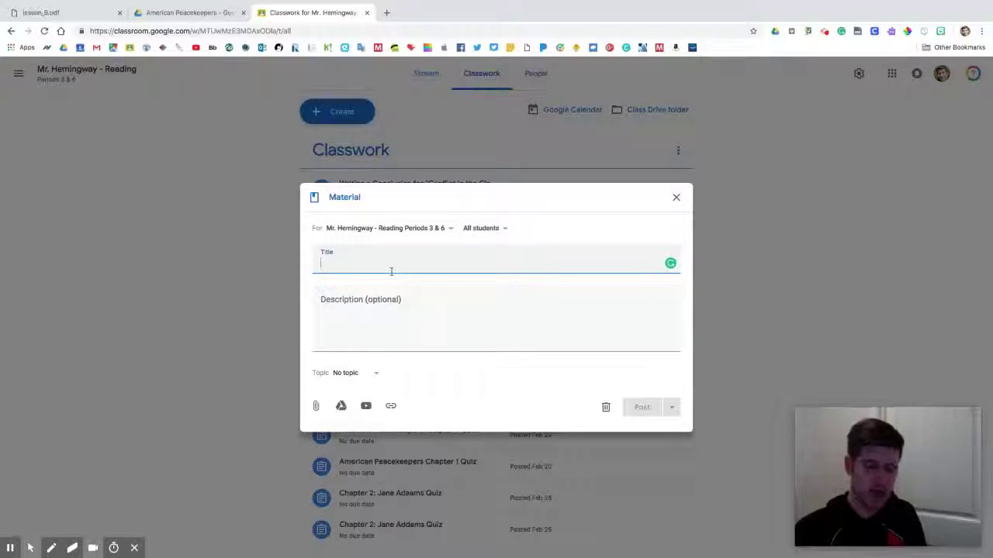
pyautogui.write('Chapter')
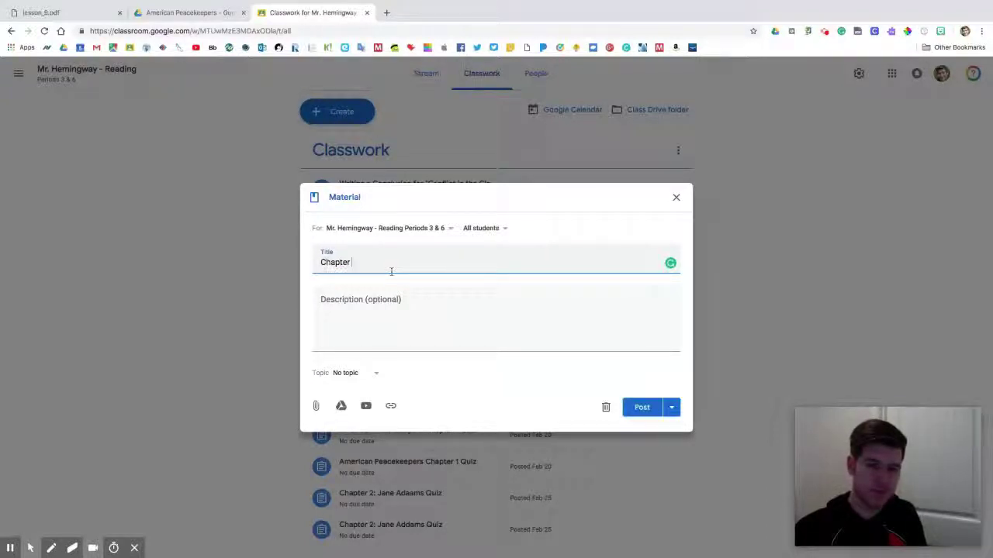
pyautogui.write(' 4:  ')
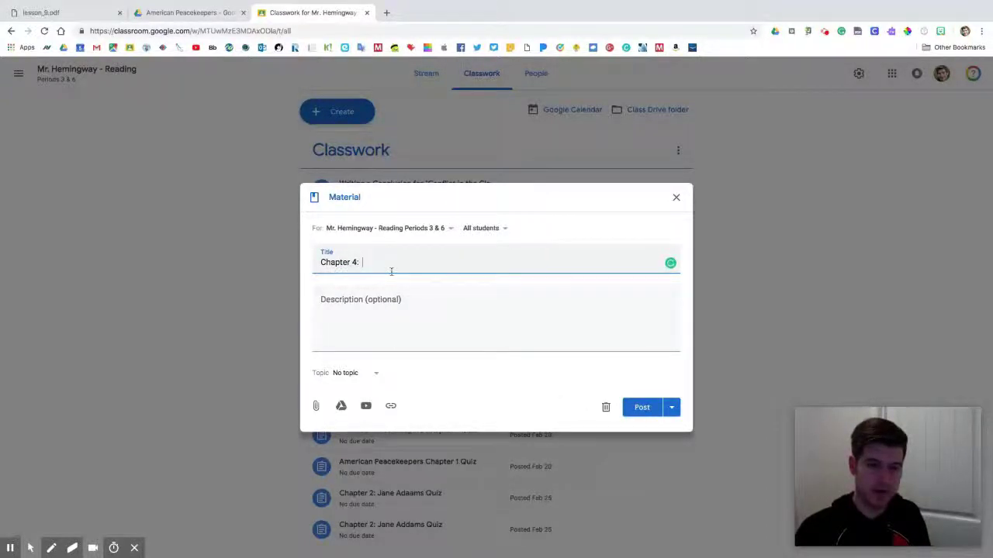
pyautogui.write('Jackie Rob')
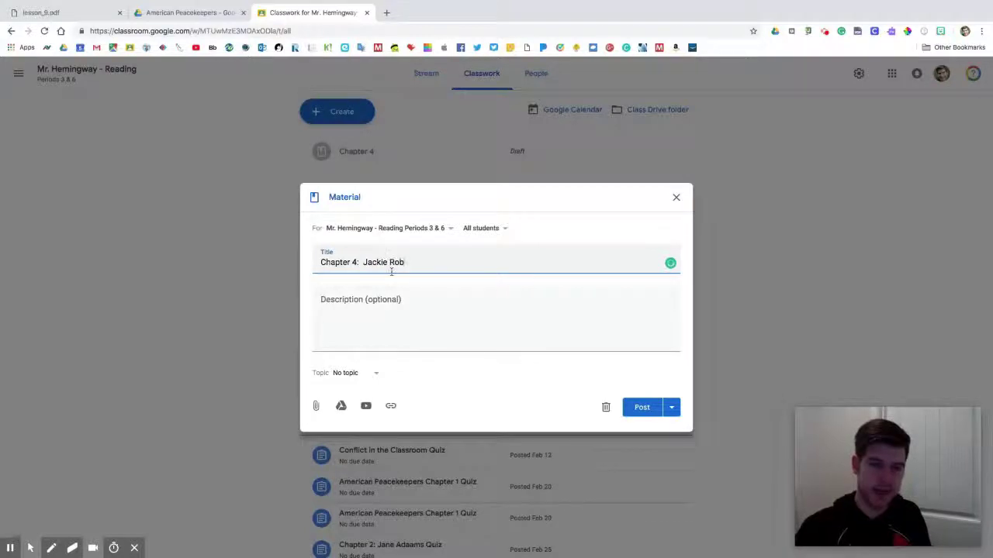
pyautogui.write('inson')
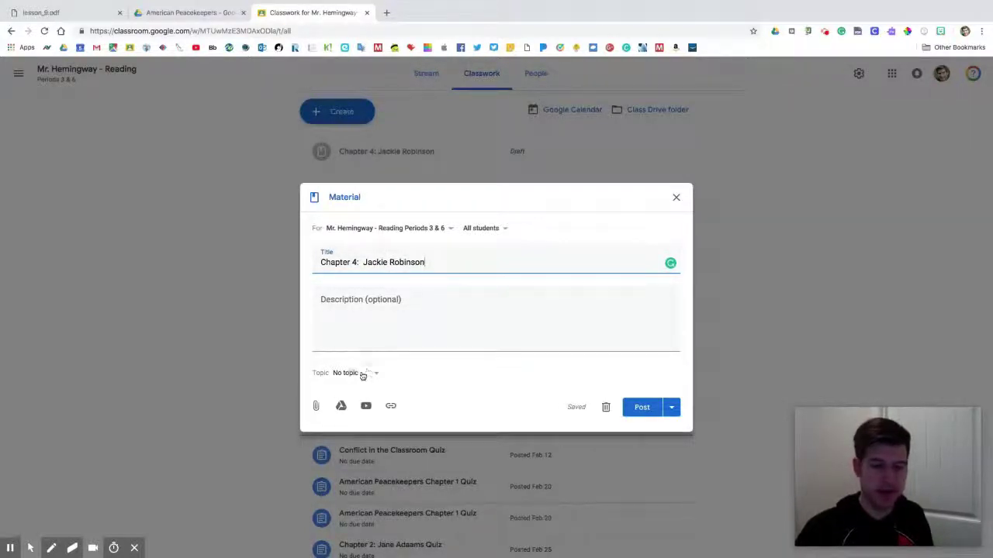
pyautogui.click(362, 374)
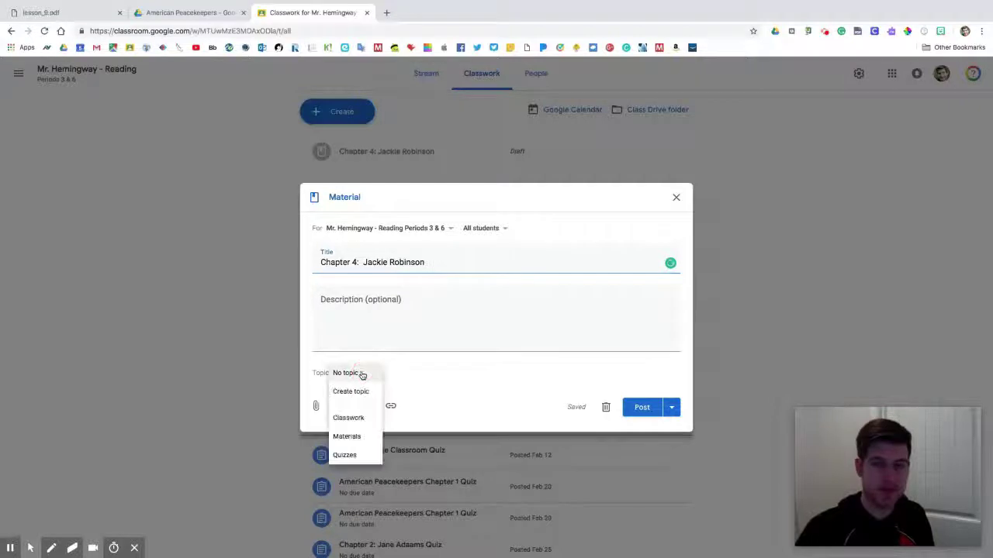
pyautogui.click(359, 439)
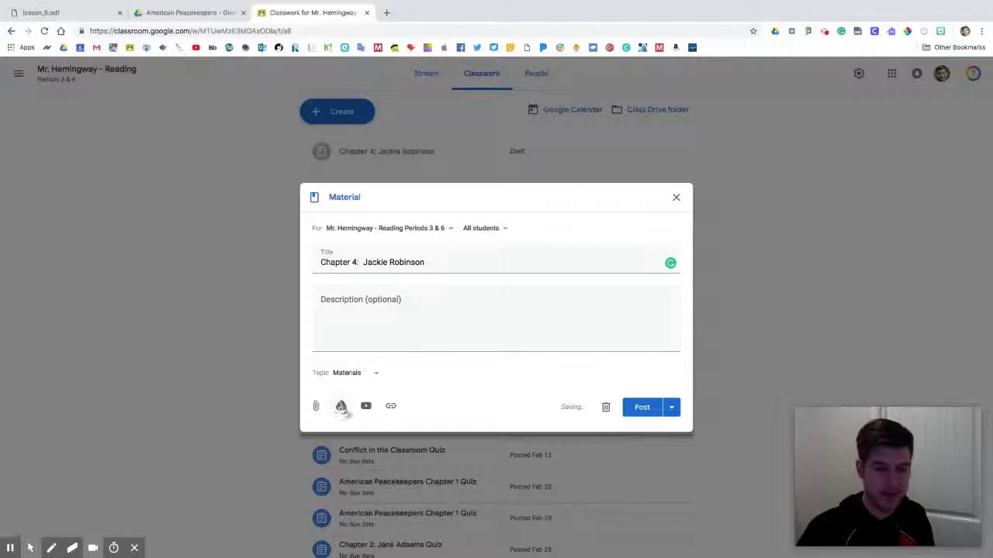
pyautogui.click(341, 406)
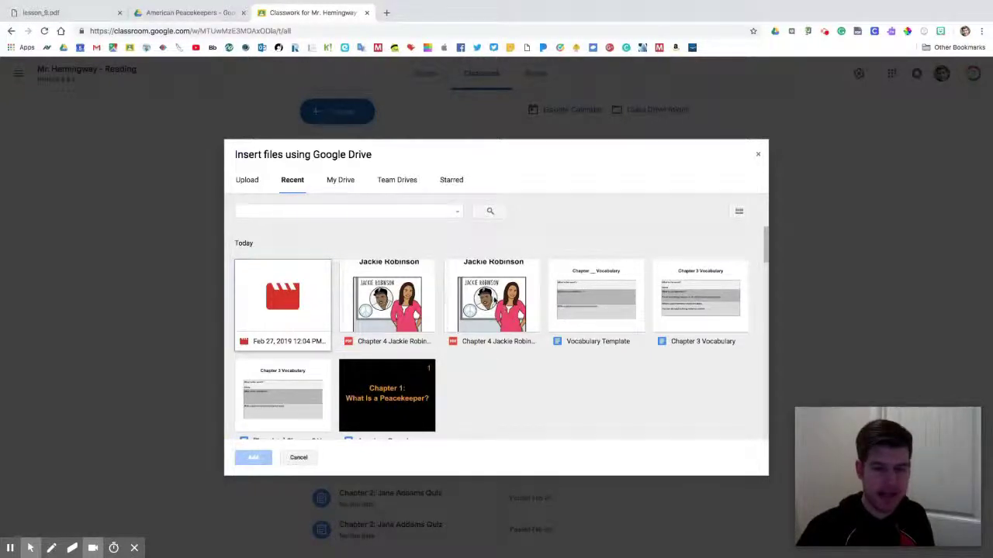
pyautogui.click(407, 305)
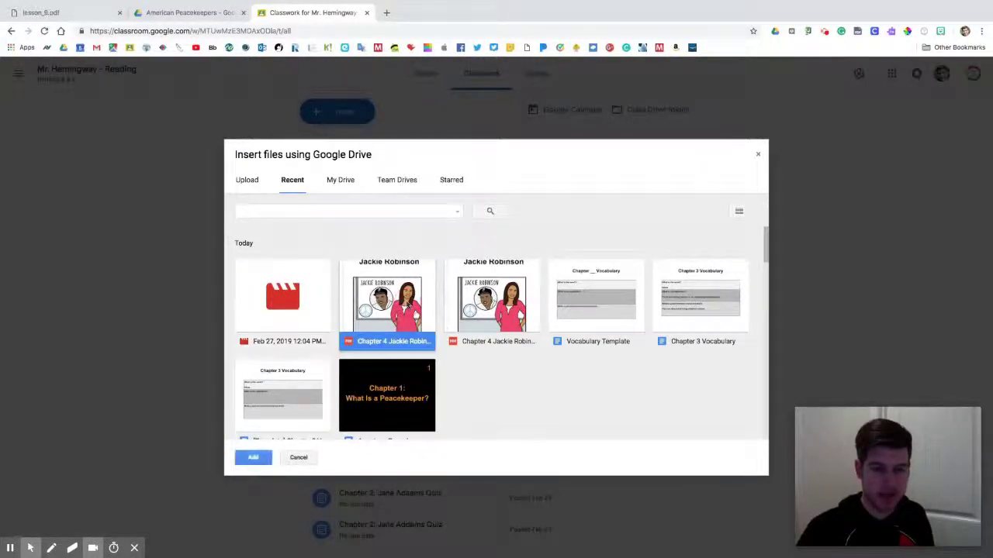
pyautogui.click(253, 458)
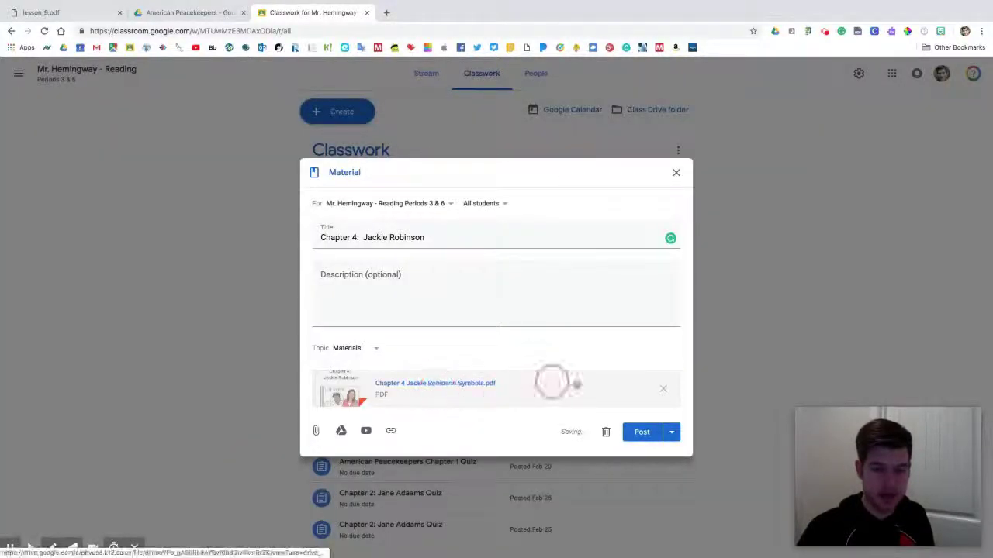
pyautogui.click(663, 388)
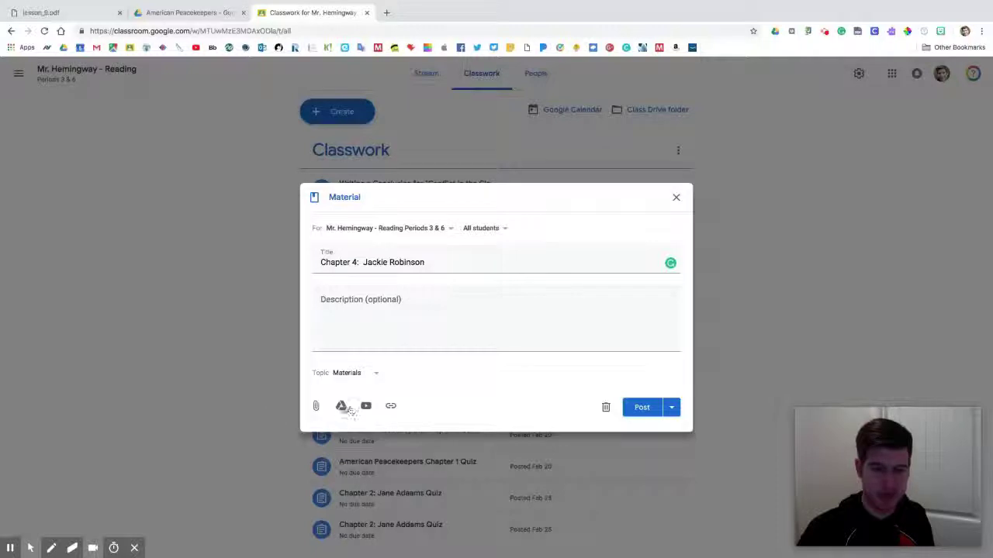
# Attach "Chapter 4 Jackie Robinson.pdf" from the recent Google Drive files to the class material and post it
pyautogui.click(343, 407)
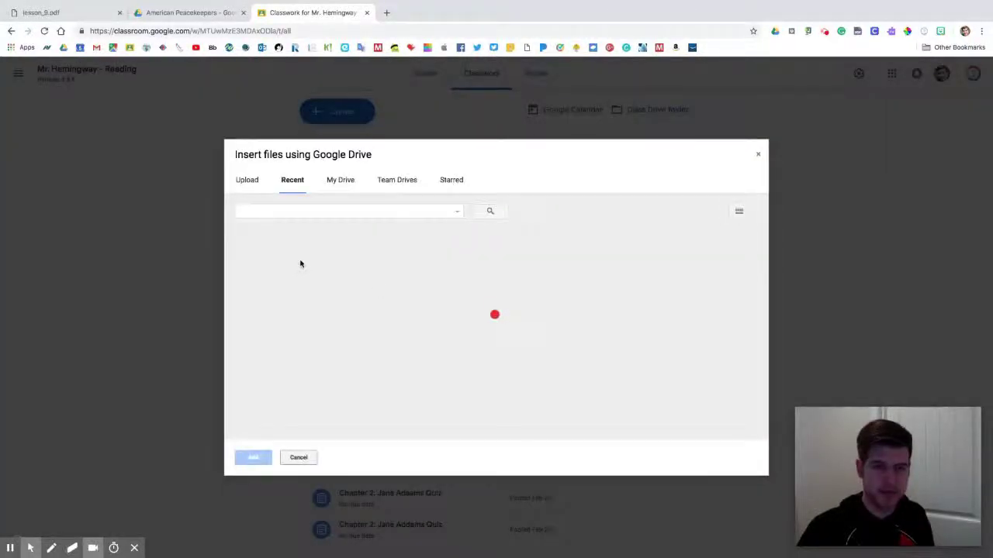
pyautogui.click(491, 292)
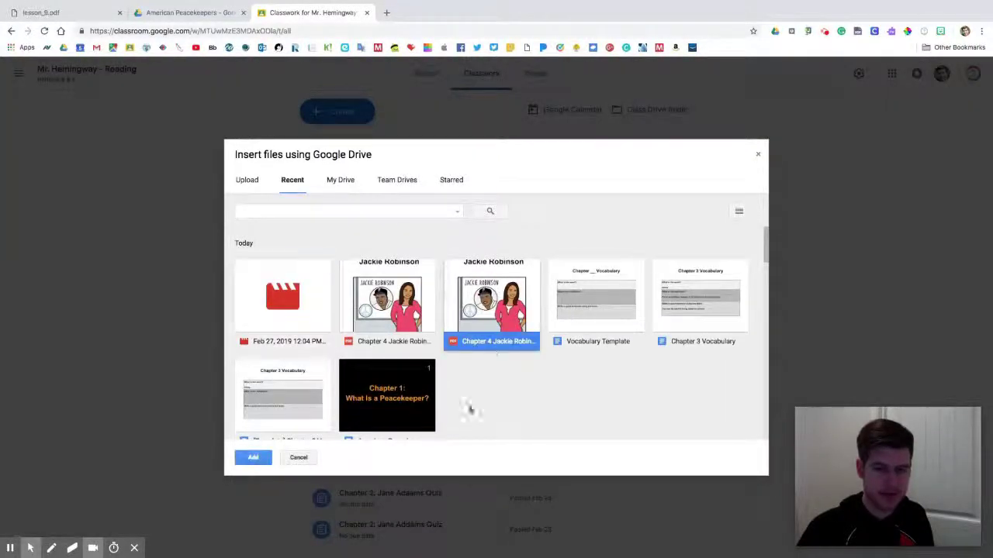
pyautogui.click(253, 458)
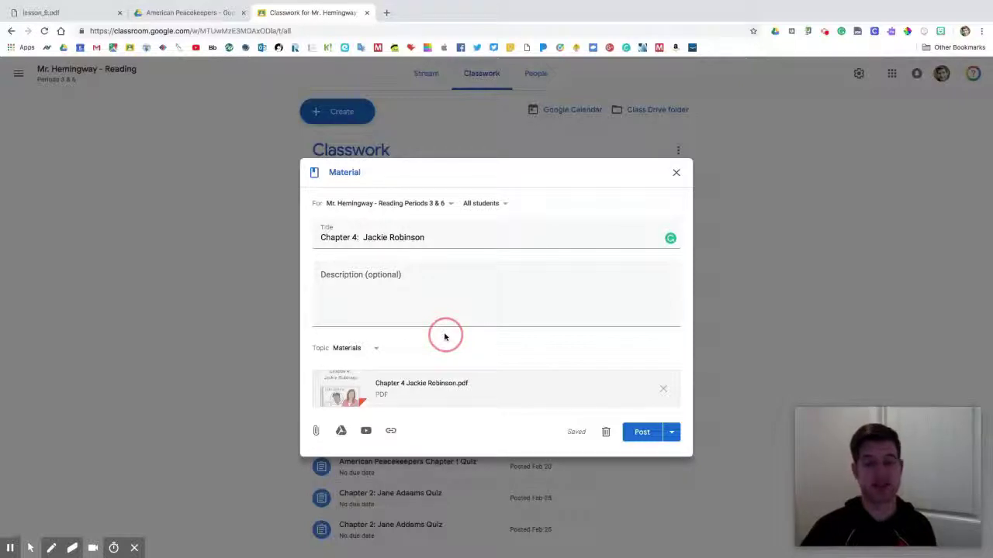
pyautogui.click(643, 433)
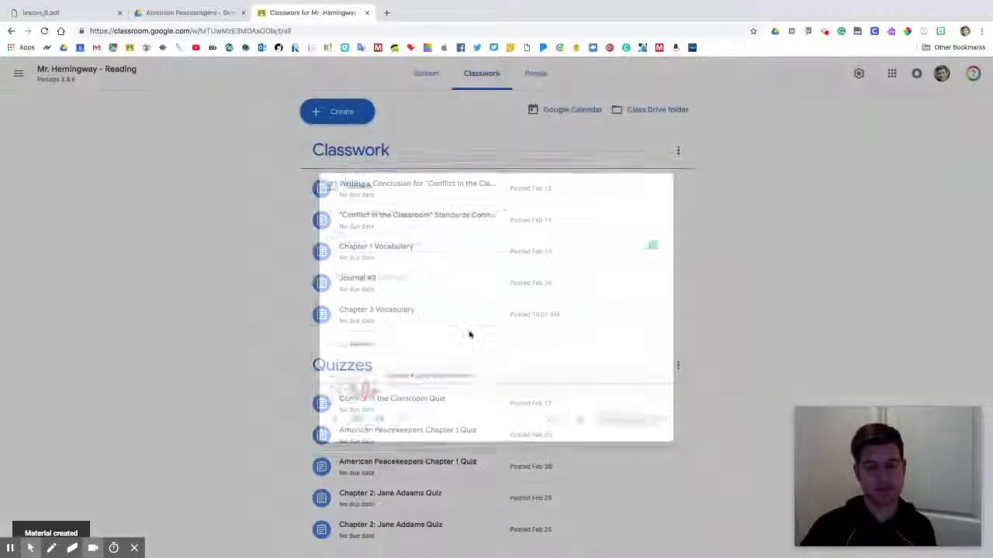
# Open the PDF attached to the posted "Chapter 4: Jackie Robinson" material and postpone the system update reminder
pyautogui.scroll(-3, 401, 319)
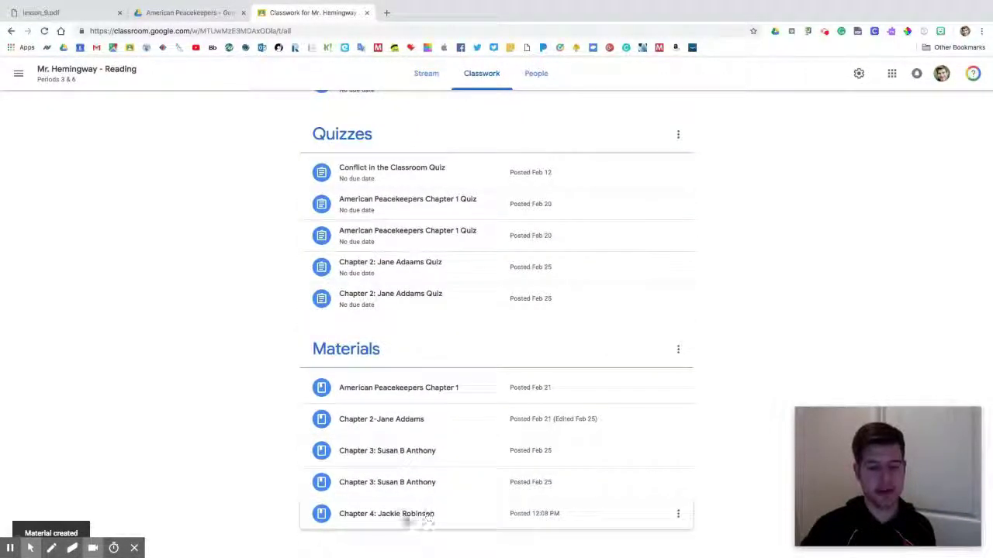
pyautogui.click(393, 520)
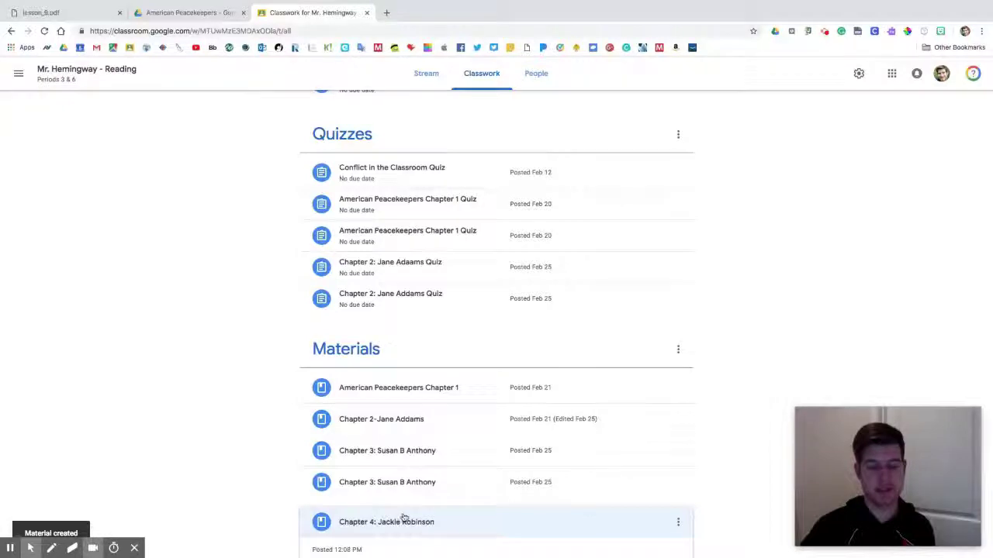
pyautogui.scroll(3, 404, 515)
pyautogui.click(385, 482)
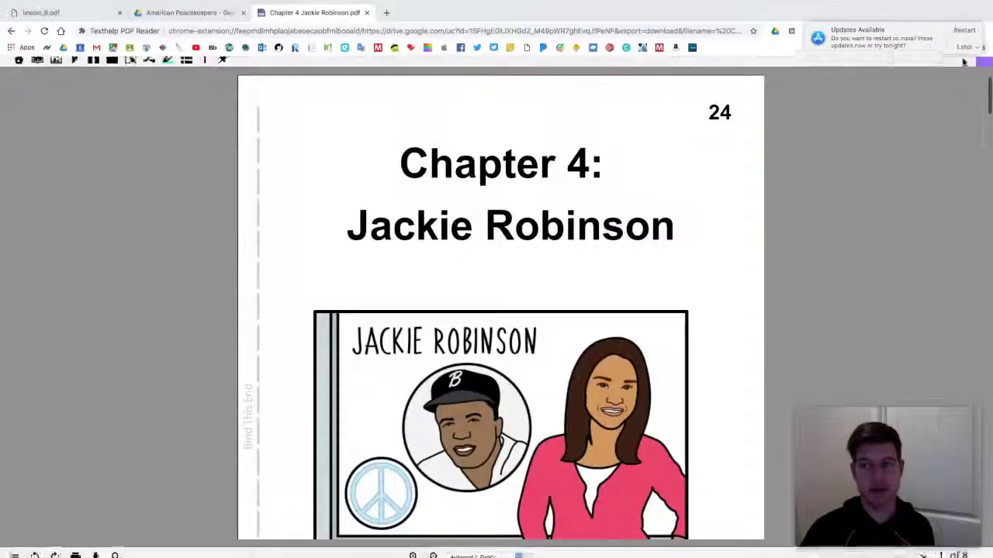
pyautogui.click(966, 48)
pyautogui.click(893, 93)
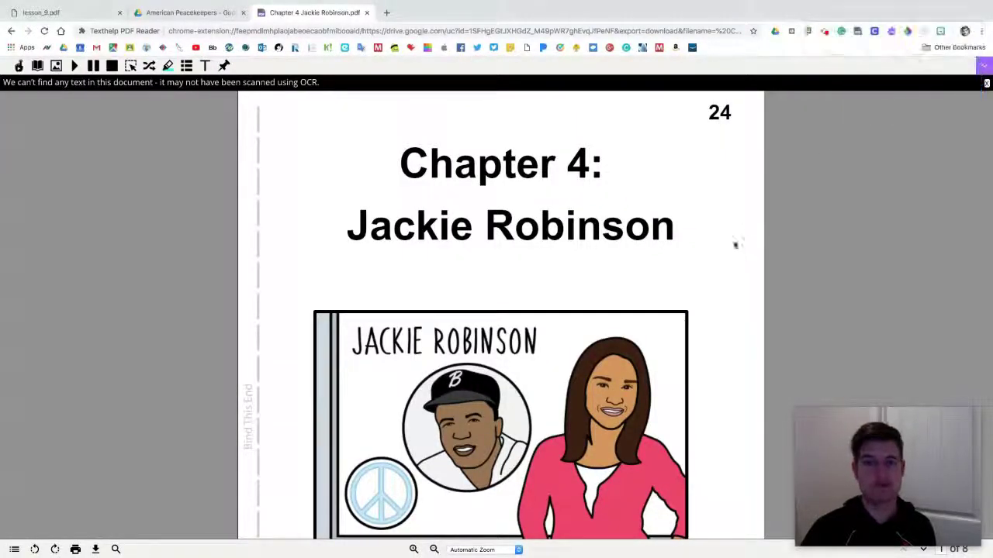
# Examine the pages of the Chapter 4 Jackie Robinson PDF as students would read them, and return to its title page
pyautogui.scroll(-5, 482, 314)
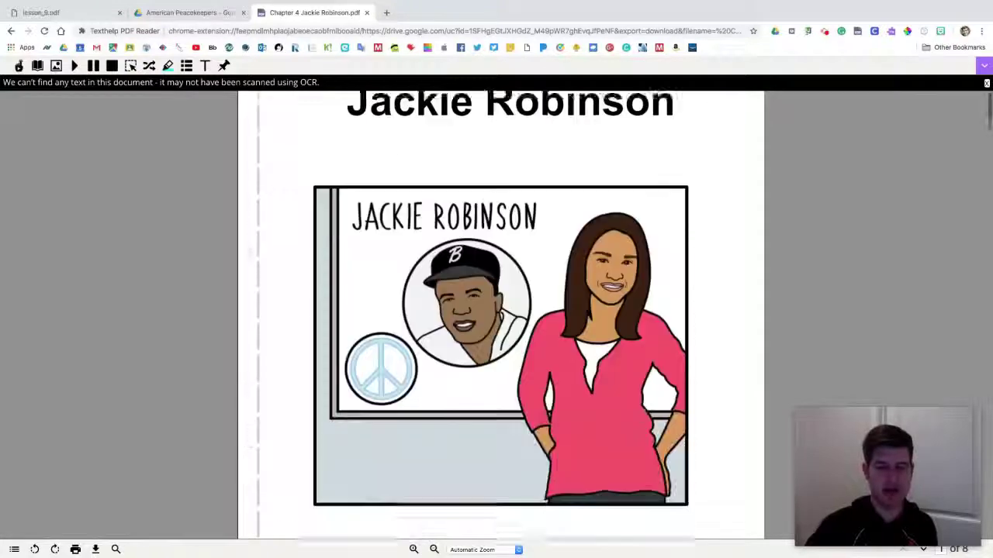
pyautogui.scroll(-5, 482, 314)
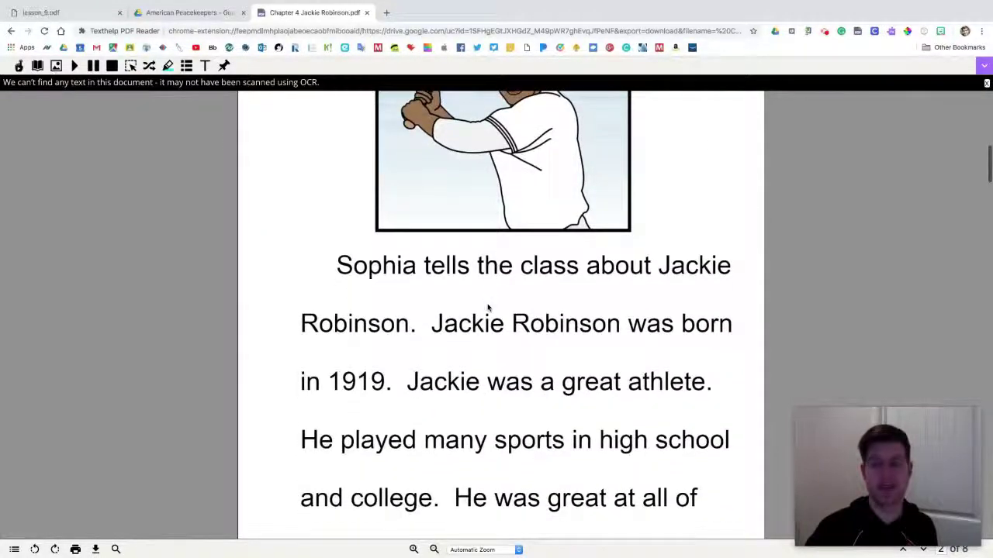
pyautogui.scroll(1, 489, 326)
pyautogui.scroll(7, 490, 302)
pyautogui.scroll(-10, 493, 301)
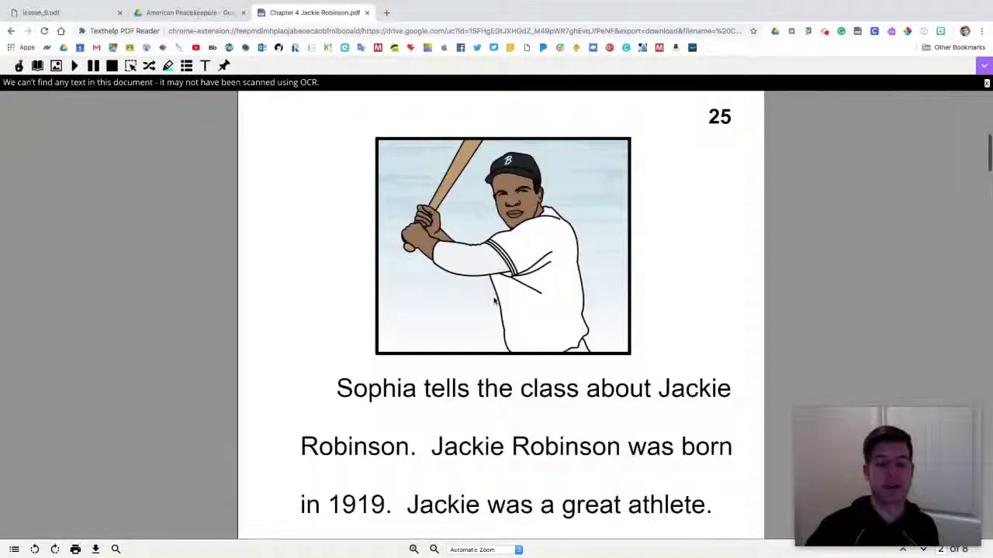
pyautogui.scroll(-8, 495, 301)
pyautogui.scroll(12, 494, 300)
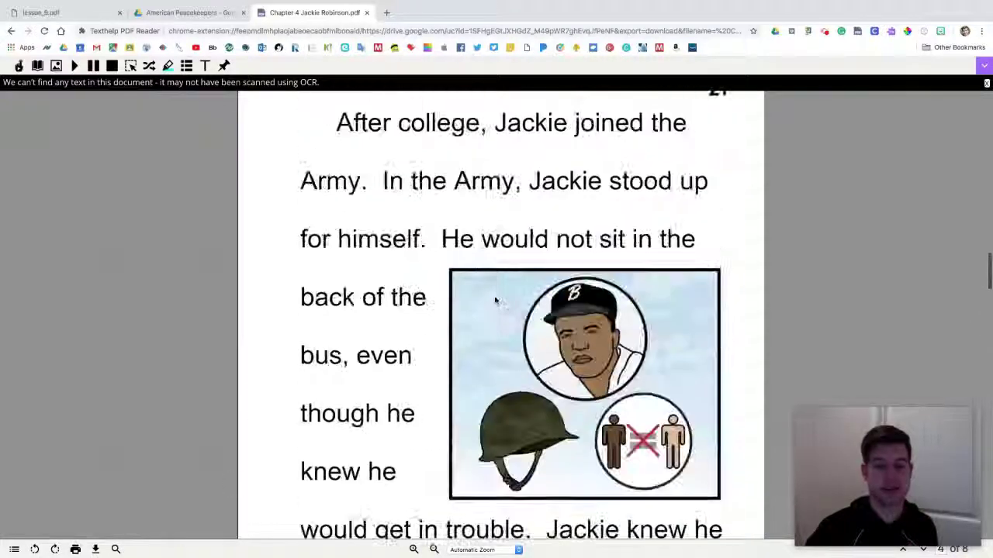
pyautogui.scroll(5, 495, 302)
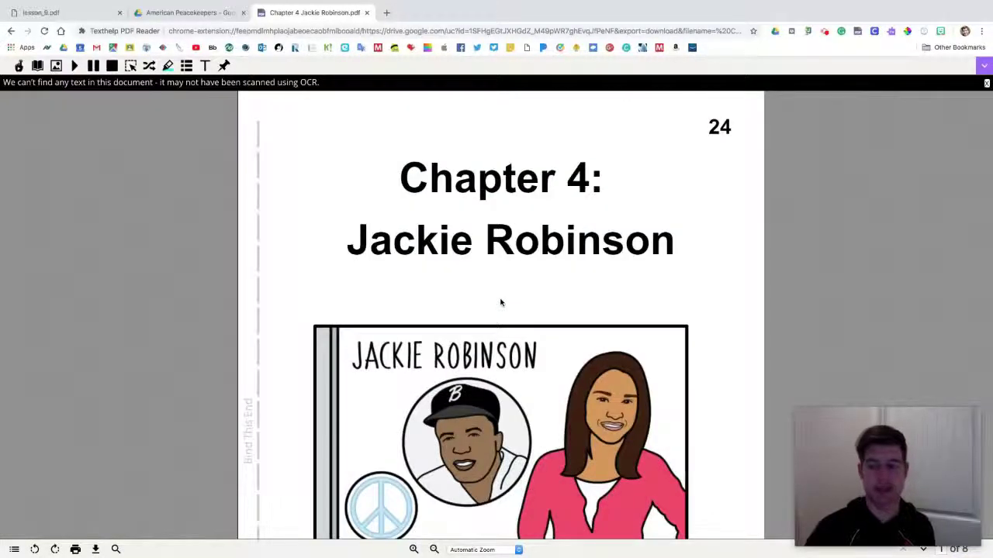